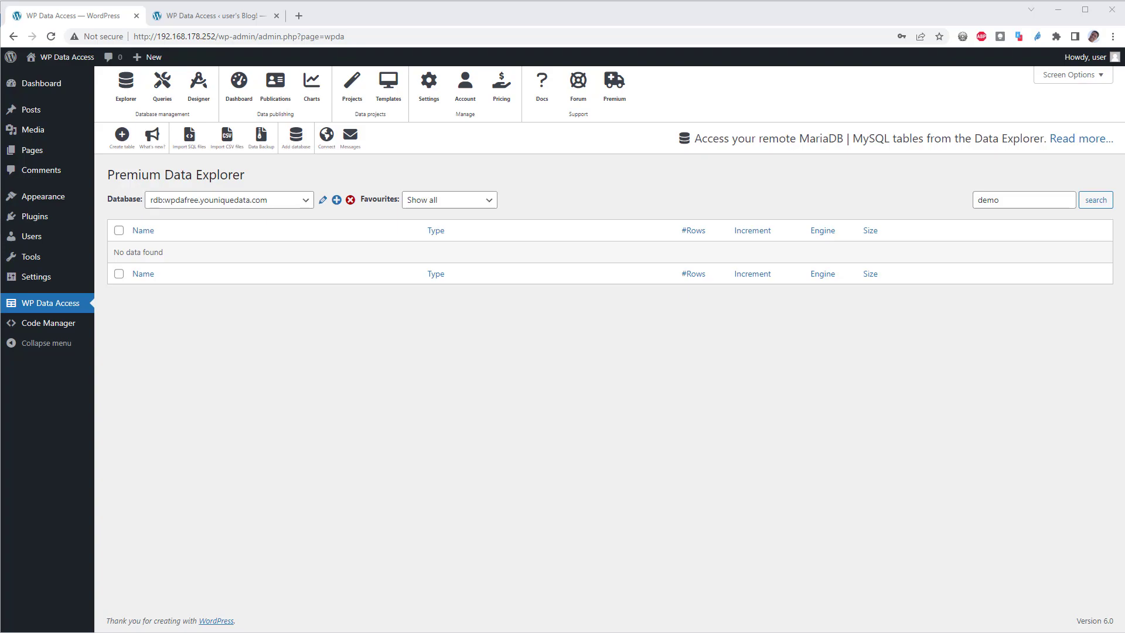
# Step: Keep rdb:wpdafree.youniquedata.com as the database and launch the Premium Connection Wizard
pyautogui.click(280, 200)
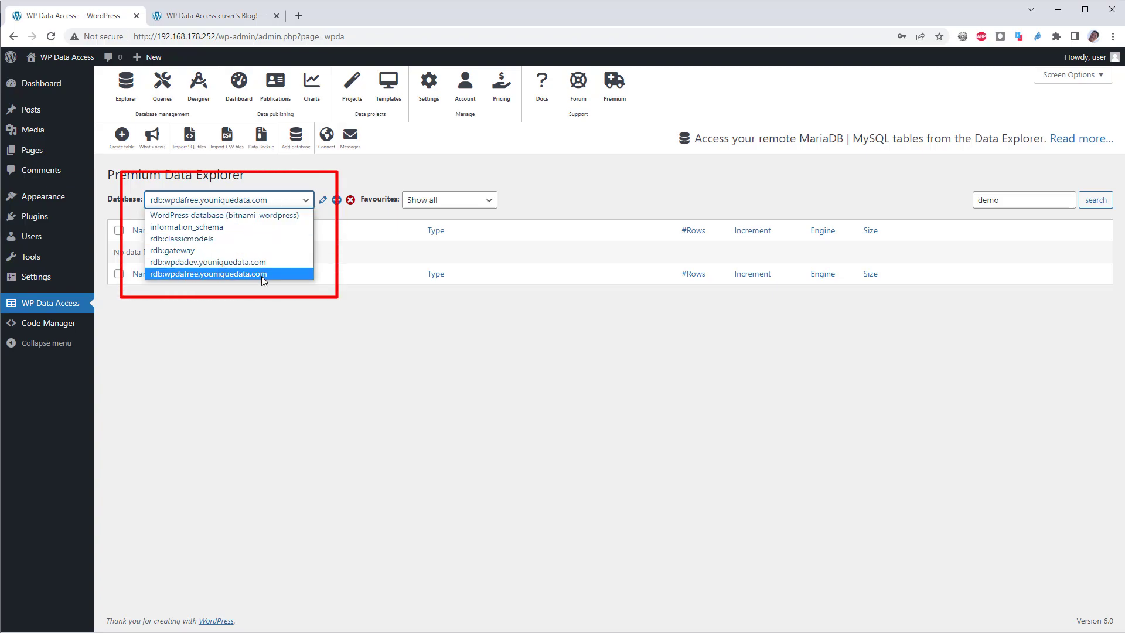
pyautogui.click(264, 342)
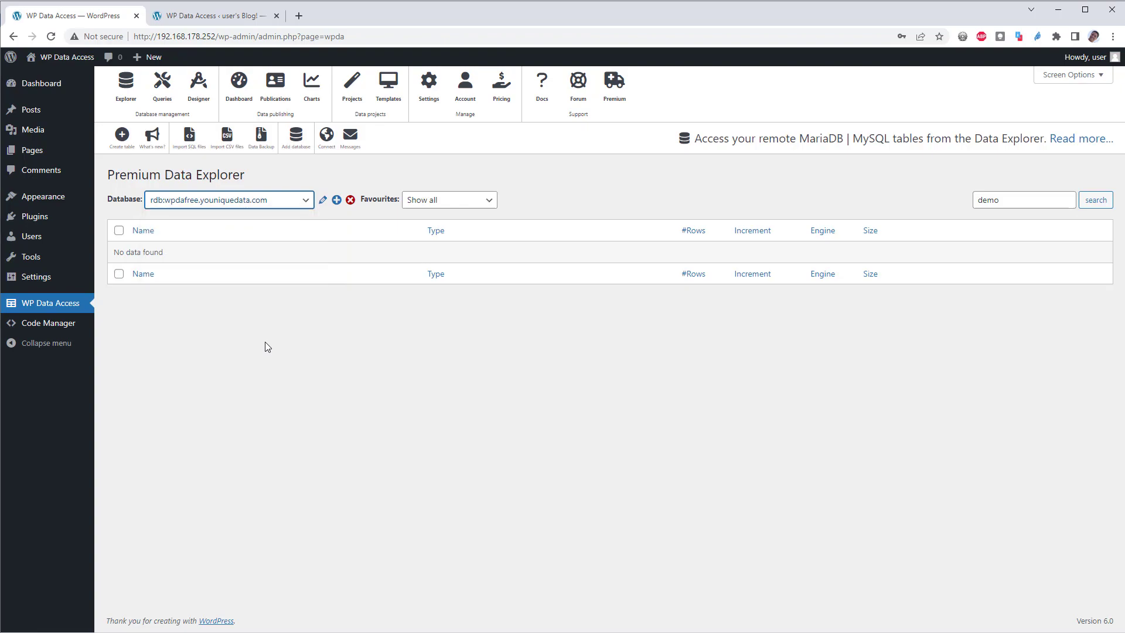
pyautogui.click(327, 136)
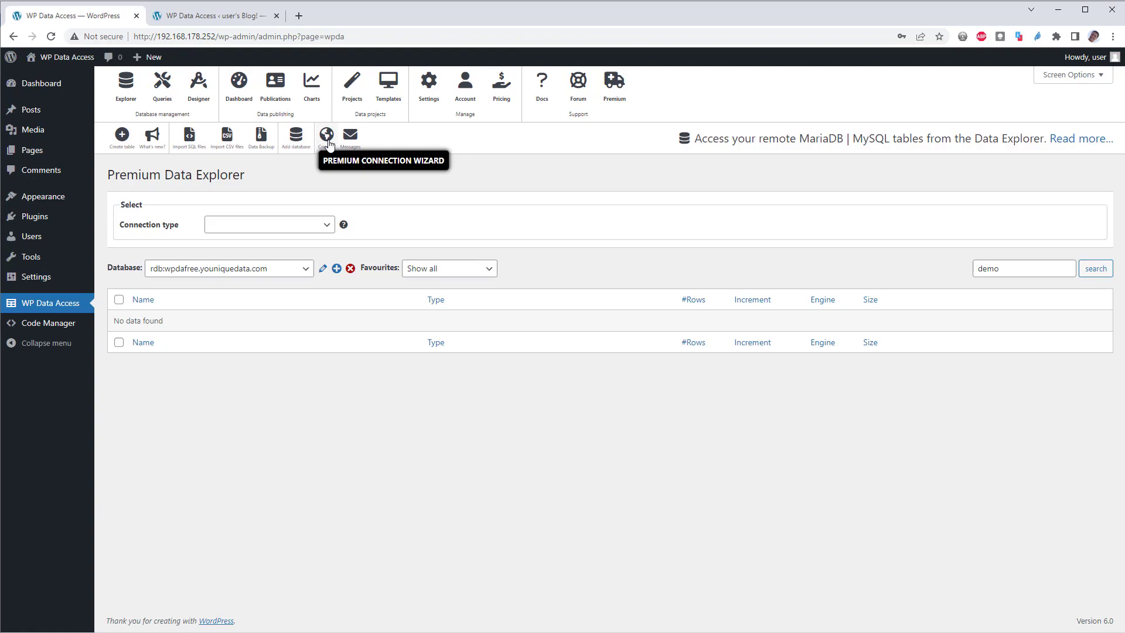
# Step: Choose CSV file under Data files as the connection type
pyautogui.click(274, 225)
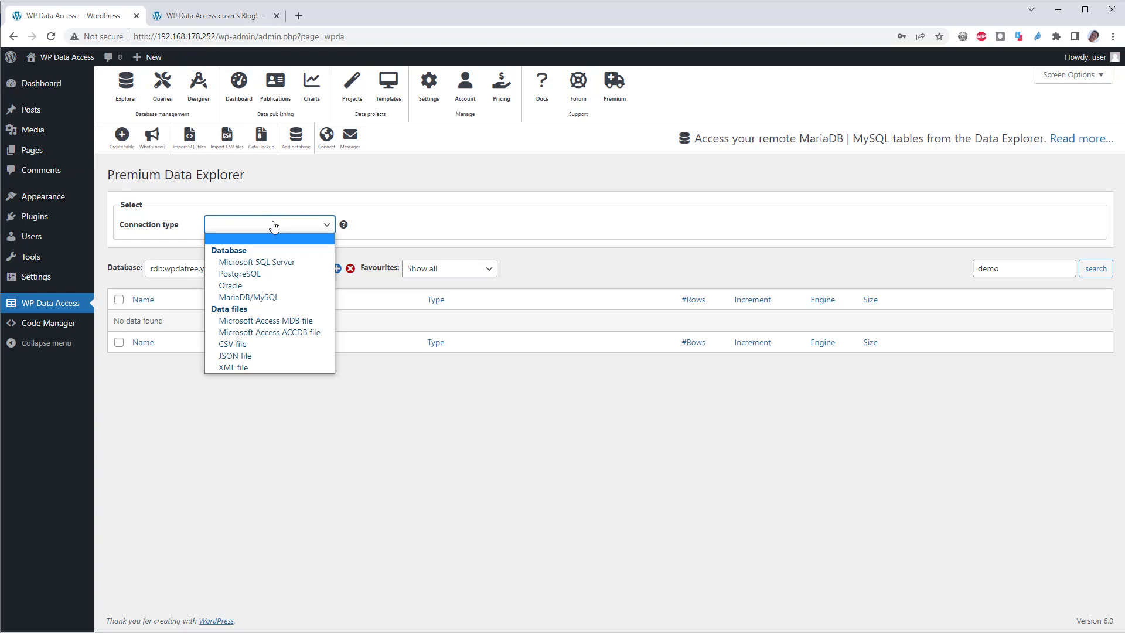
pyautogui.click(242, 345)
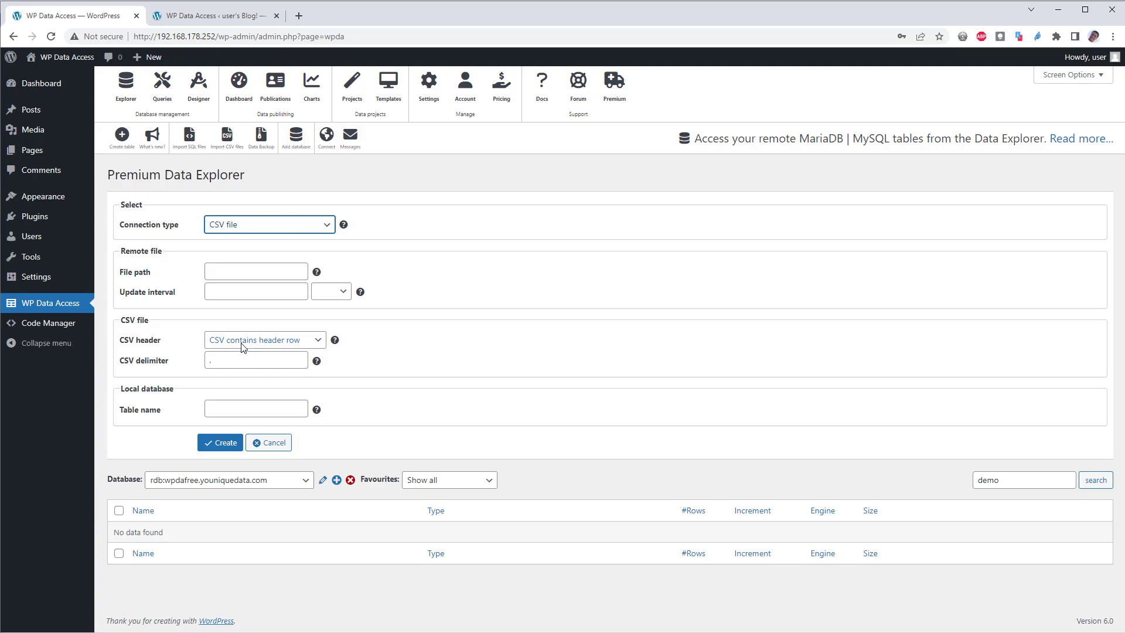
# Step: Paste the Dropbox CSV link as file path, set a 7-day update interval, and name the table demo_csv_emp
pyautogui.click(261, 273)
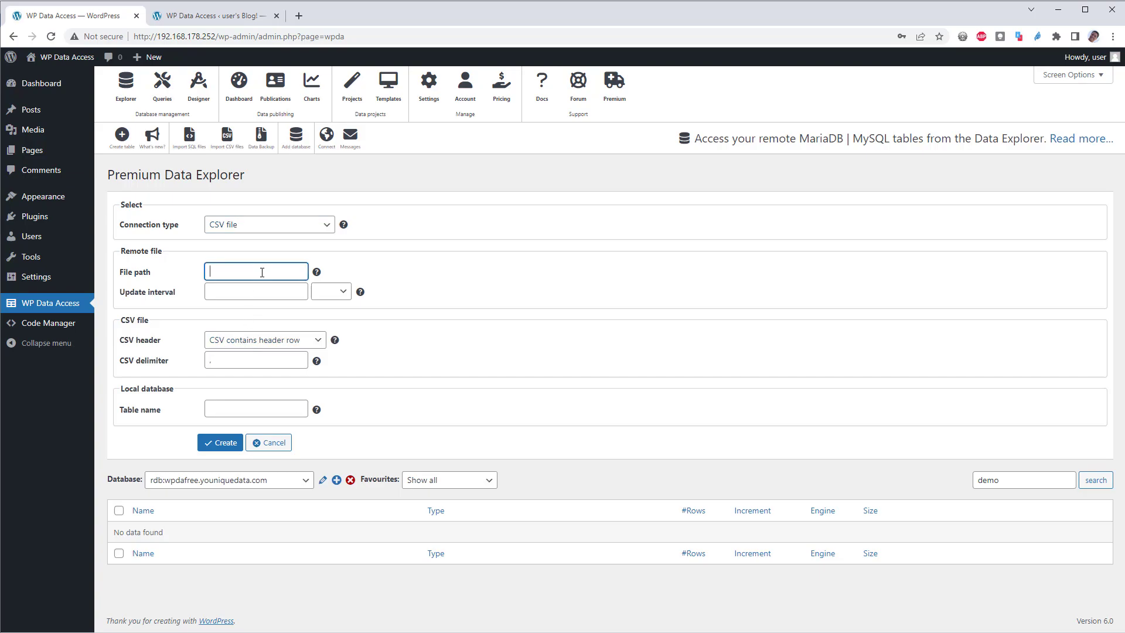
pyautogui.hotkey('ctrl', 'v')
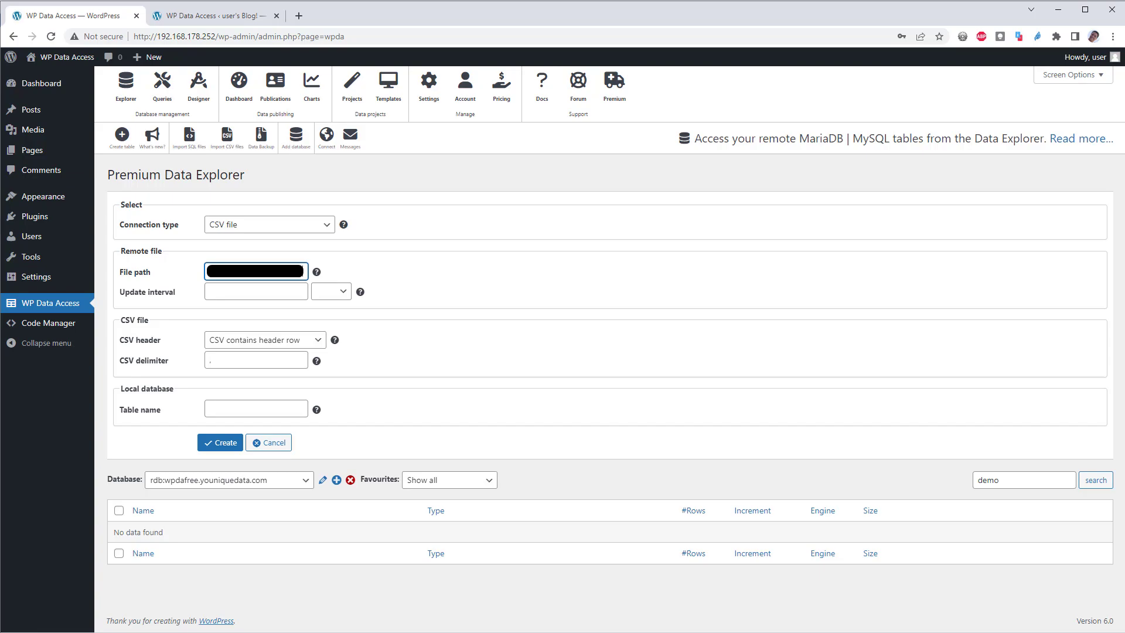
pyautogui.click(260, 290)
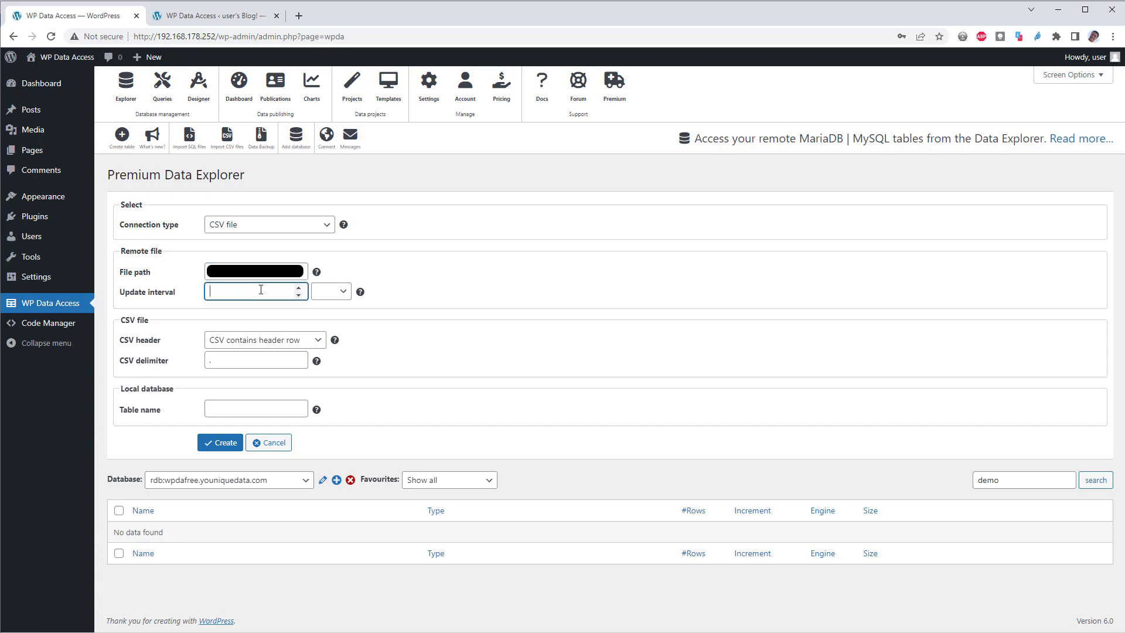
pyautogui.write('7')
pyautogui.click(343, 296)
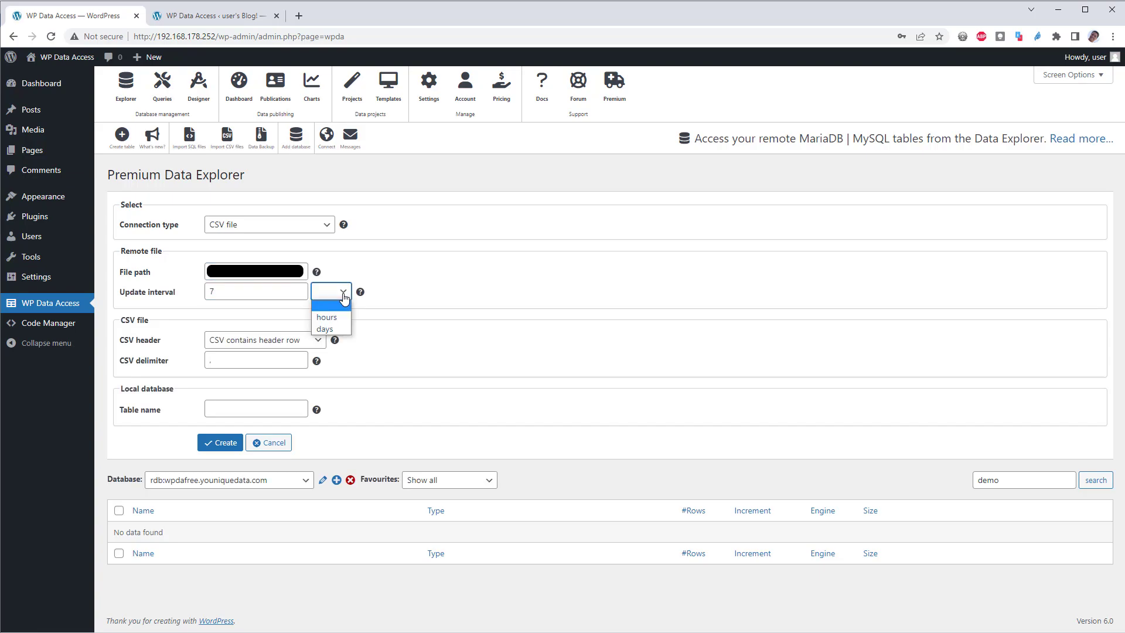
pyautogui.click(332, 329)
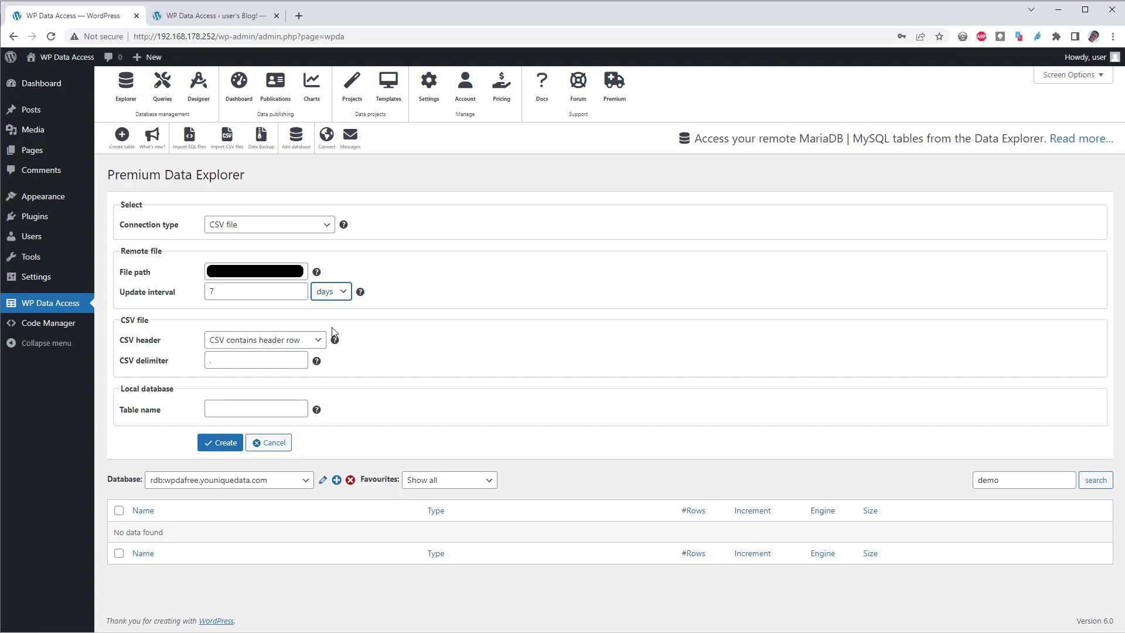
pyautogui.click(262, 402)
pyautogui.write('demo')
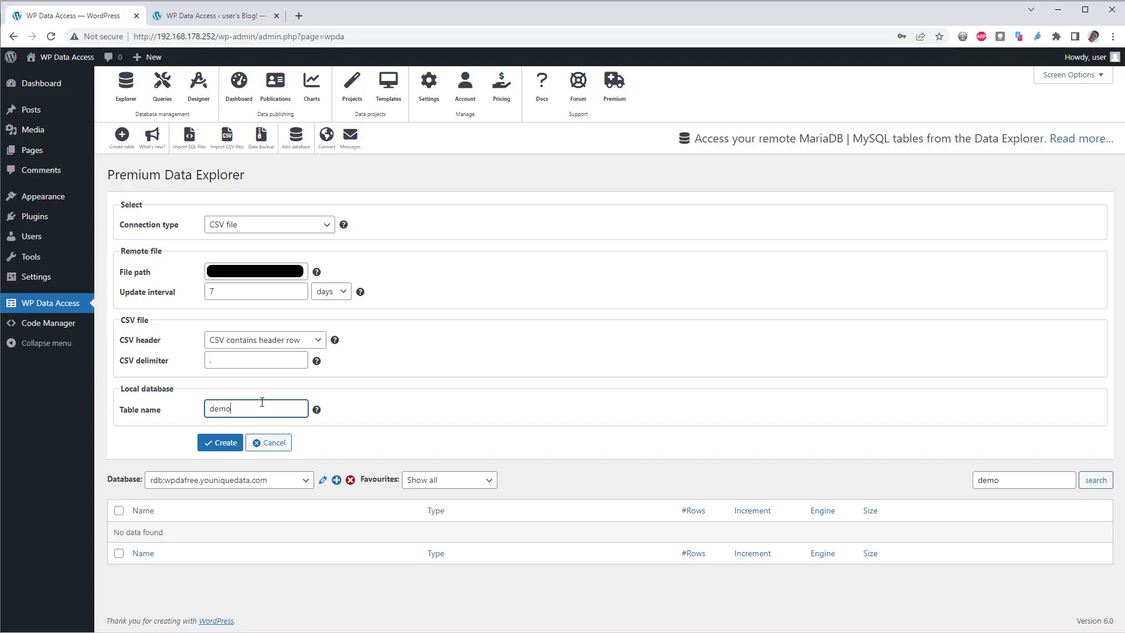
pyautogui.write('_csv_emp')
# Step: Create table demo_csv_emp from the CSV file and go to the Publications list
pyautogui.click(222, 449)
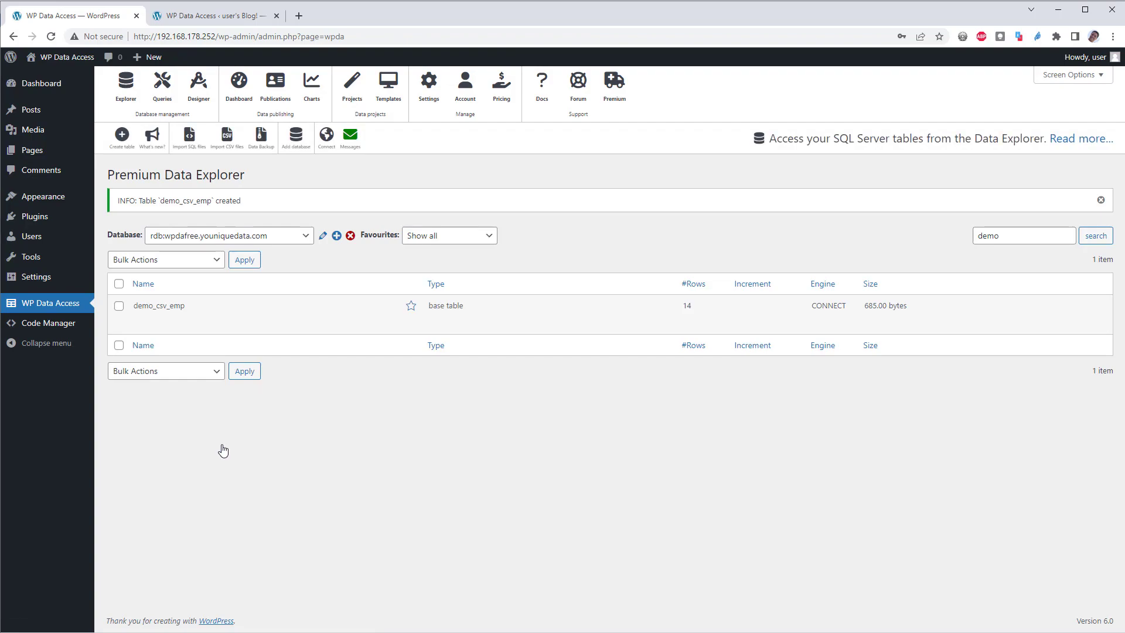
pyautogui.click(204, 319)
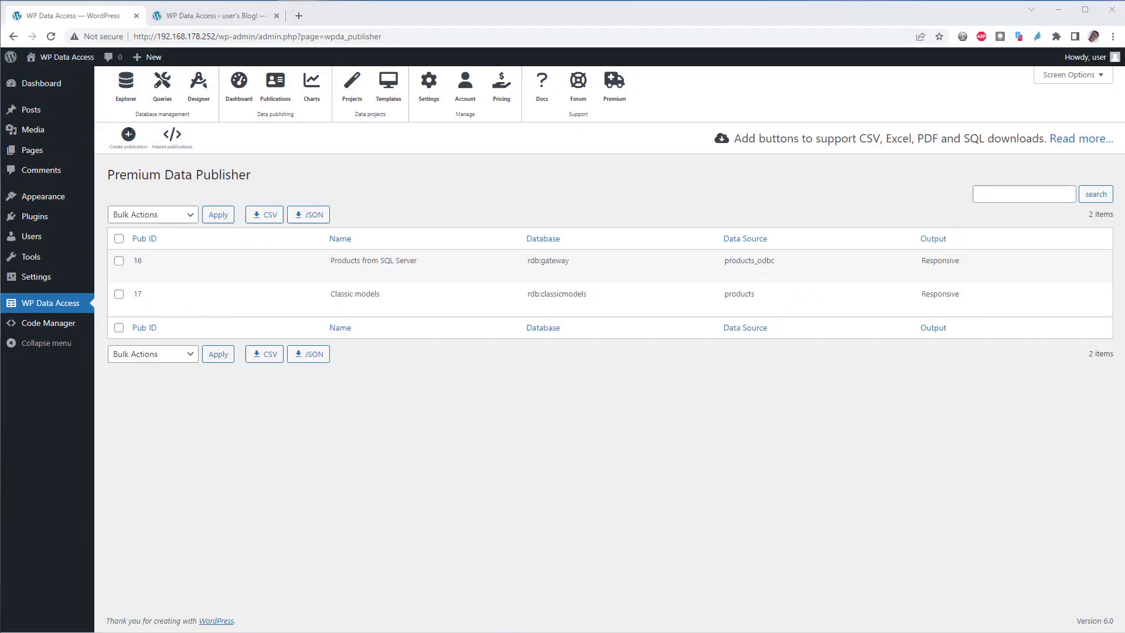
# Step: Create publication Demo on the remote demo_csv_emp table, save it and preview it
pyautogui.click(128, 135)
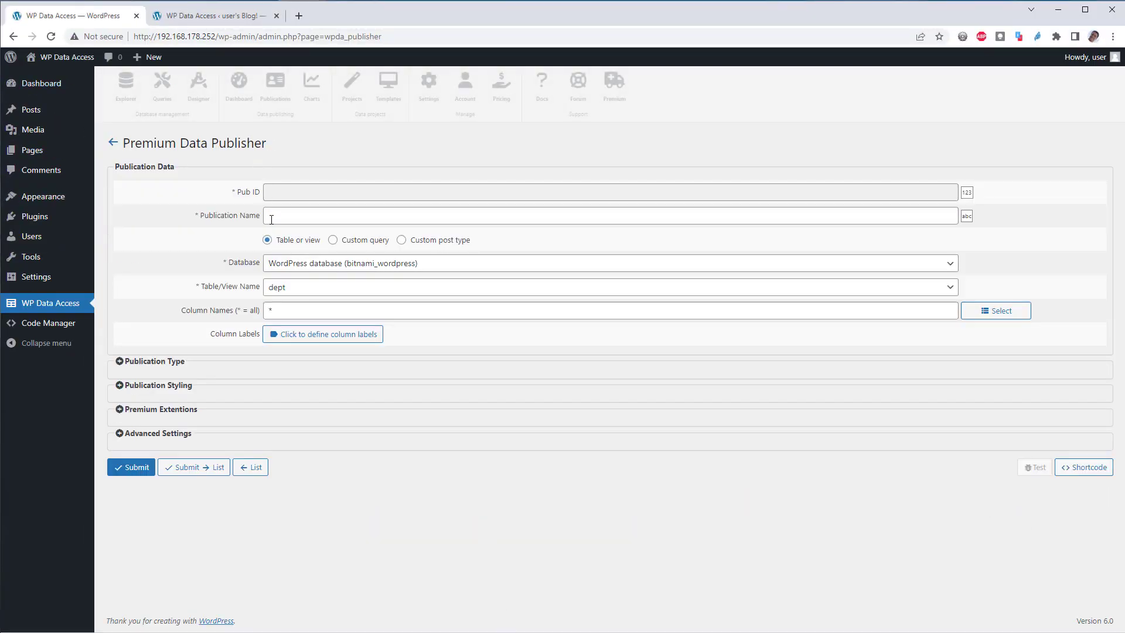
pyautogui.click(291, 217)
pyautogui.write('Demo')
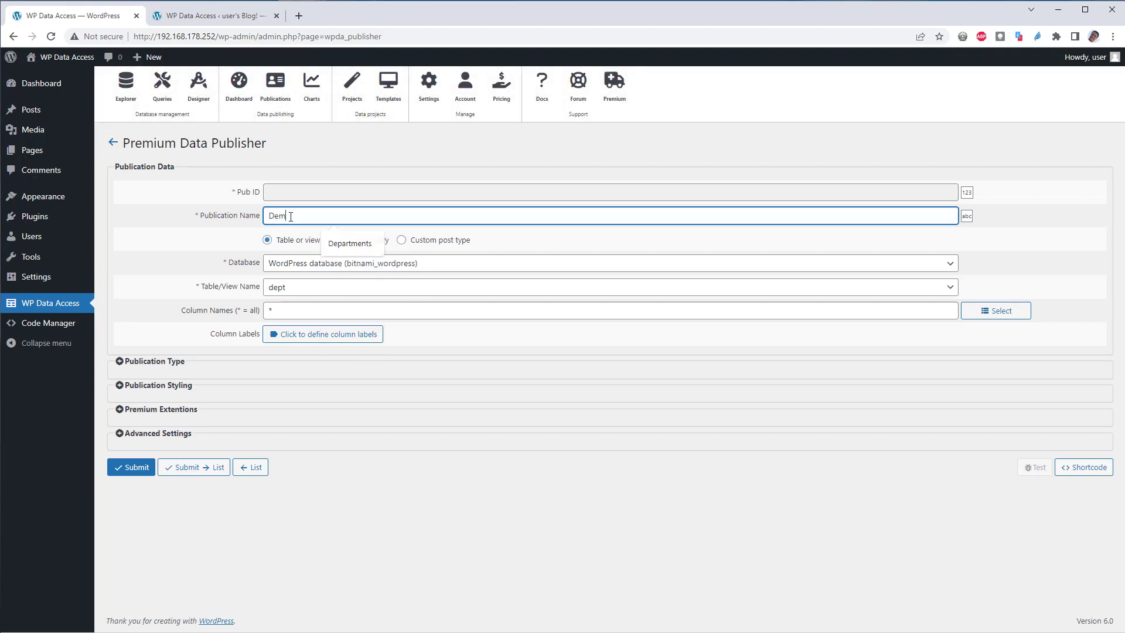
pyautogui.click(352, 263)
pyautogui.click(361, 333)
pyautogui.click(130, 467)
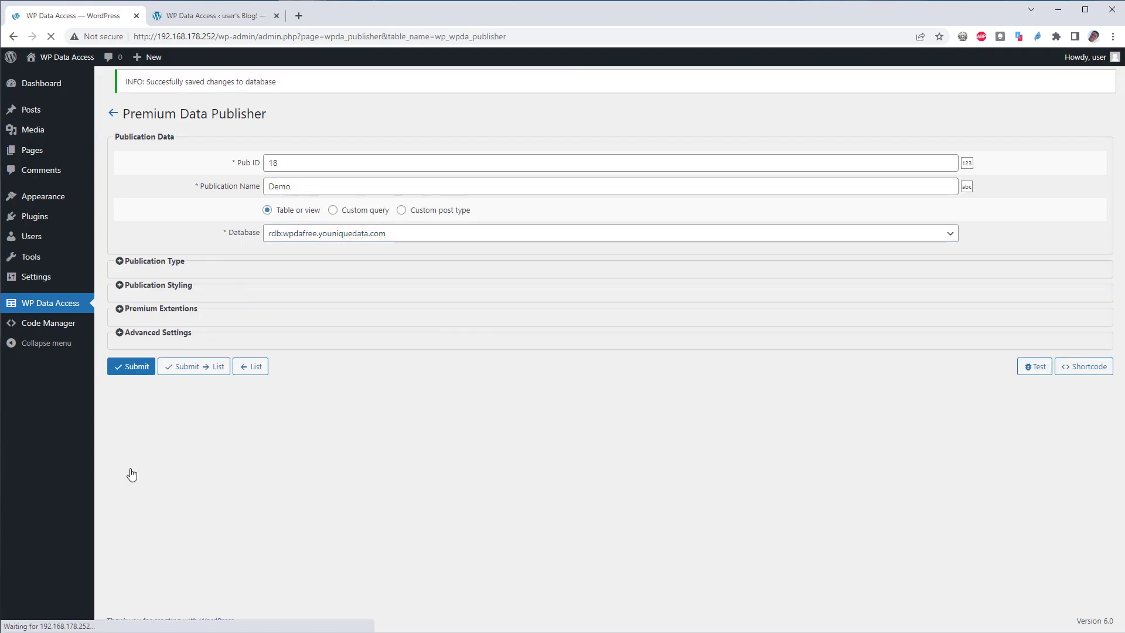
pyautogui.click(1036, 495)
pyautogui.press('Escape')
# Step: Add icon-only CSV, Excel, PDF, Print, Copy and SQL export buttons in the left cell, then save and preview
pyautogui.click(136, 444)
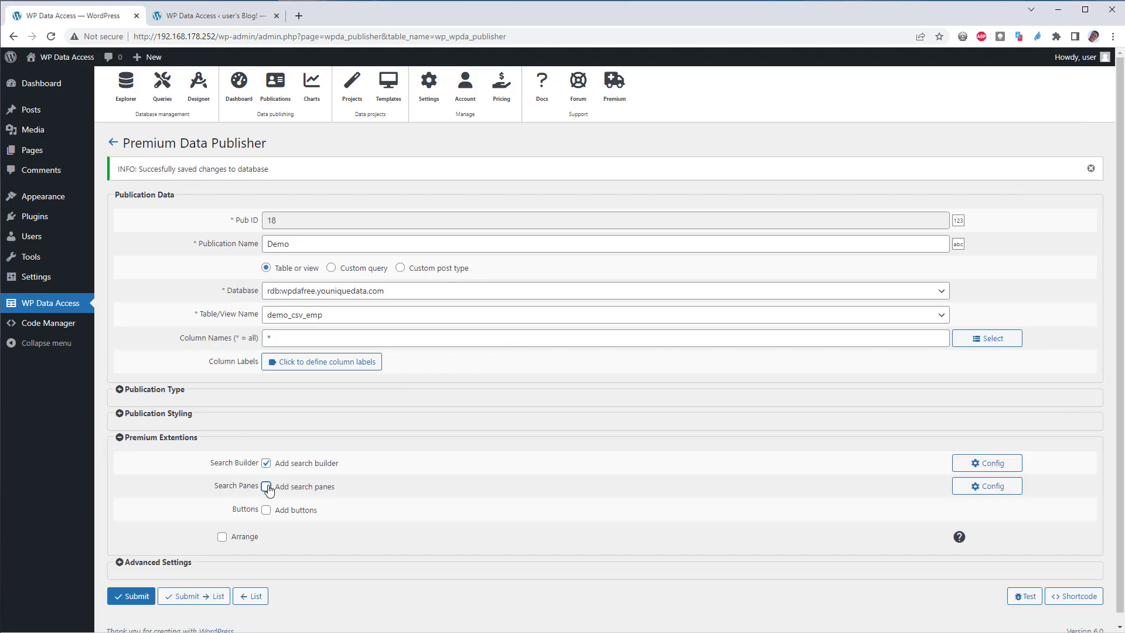
pyautogui.scroll(-3, 765, 395)
pyautogui.moveTo(626, 463); pyautogui.dragTo(413, 454)
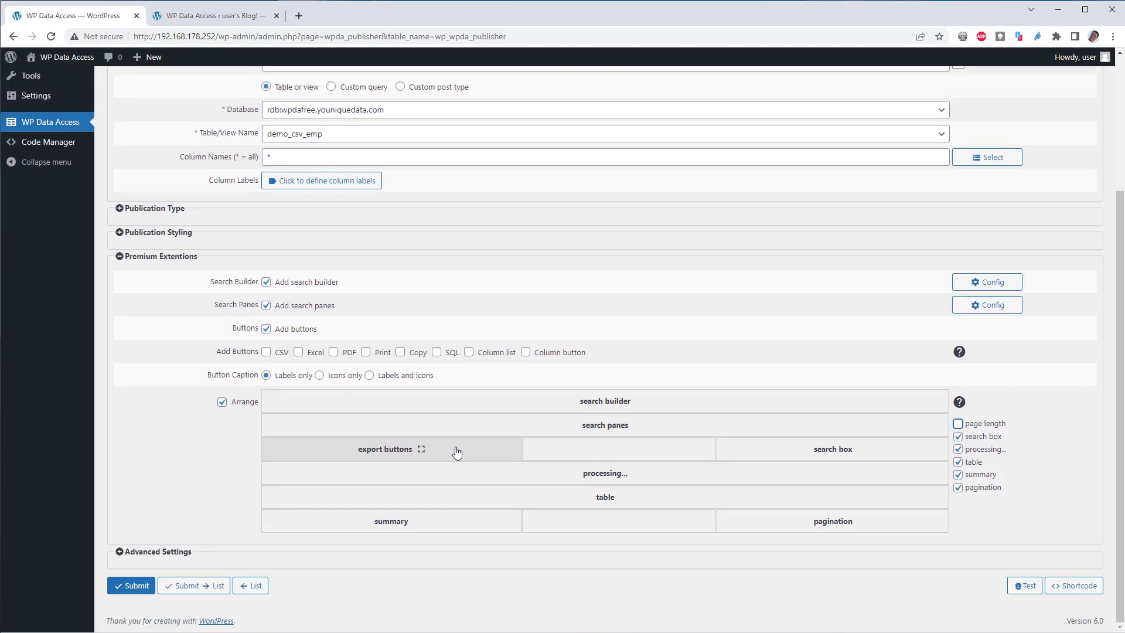
pyautogui.click(266, 352)
pyautogui.click(298, 352)
pyautogui.click(333, 352)
pyautogui.click(365, 352)
pyautogui.click(401, 352)
pyautogui.click(437, 353)
pyautogui.click(334, 377)
pyautogui.click(131, 586)
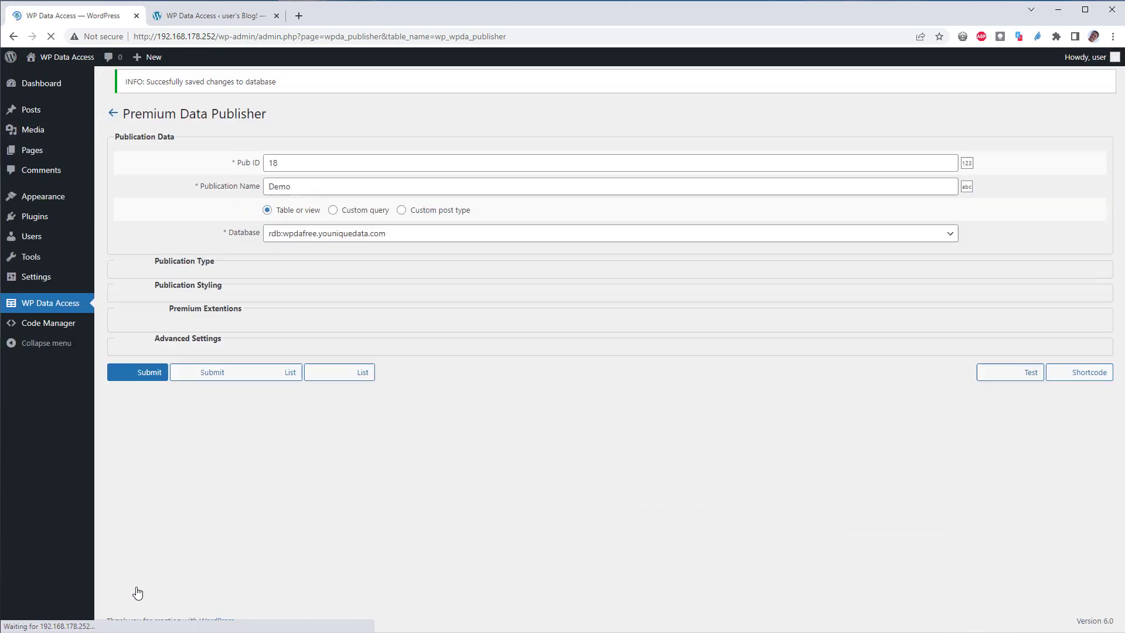
pyautogui.scroll(-3, 586, 604)
pyautogui.click(1025, 585)
pyautogui.click(1059, 107)
# Step: Limit the search builder to Name and search panes to Job, then save and test with PRESIDENT
pyautogui.click(996, 488)
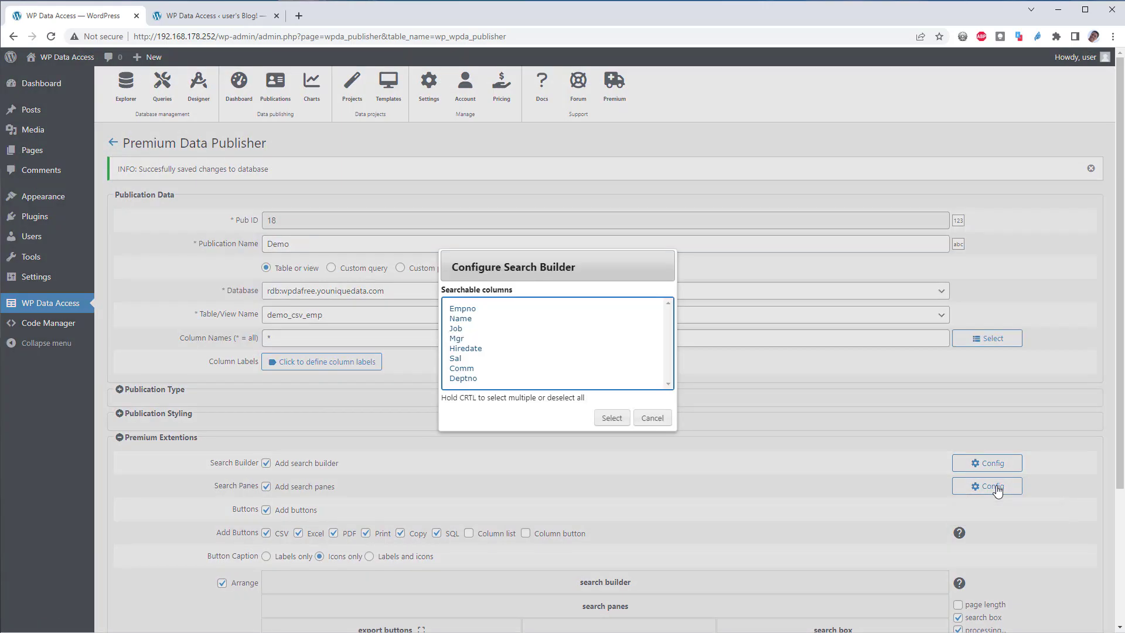
pyautogui.click(458, 331)
pyautogui.click(460, 319)
pyautogui.click(608, 420)
pyautogui.scroll(-3, 586, 469)
pyautogui.click(131, 586)
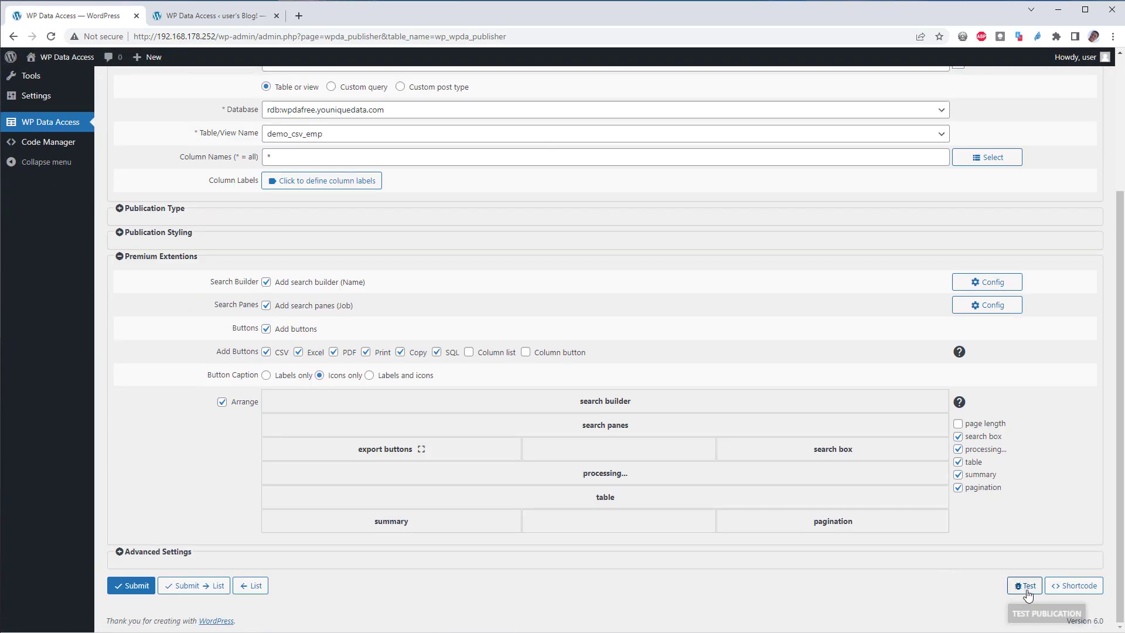
pyautogui.click(1024, 586)
pyautogui.click(844, 288)
pyautogui.click(1054, 105)
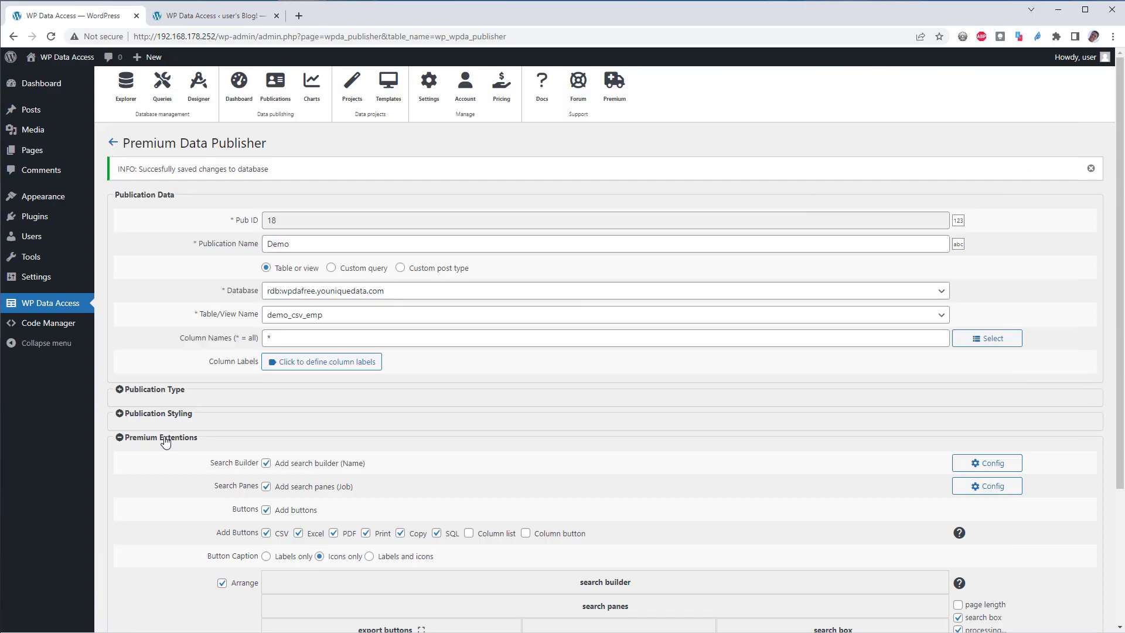
# Step: Style the publication with color black, spacing 10px and corner radius 7px, then save and preview
pyautogui.click(158, 414)
pyautogui.scroll(-2, 166, 437)
pyautogui.click(347, 430)
pyautogui.click(348, 458)
pyautogui.click(316, 475)
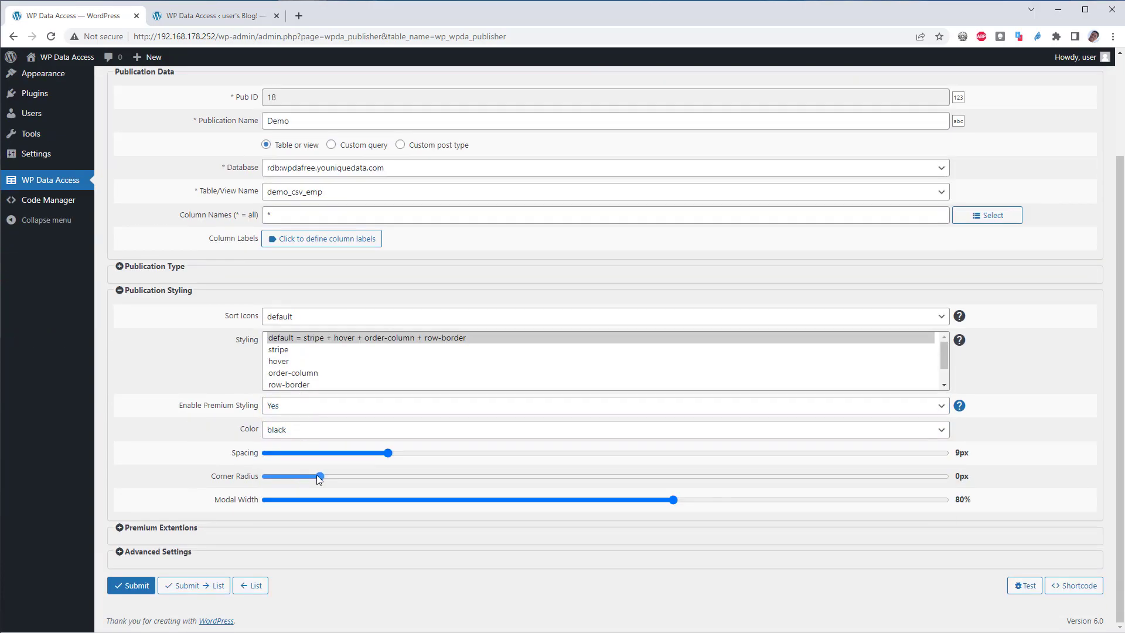
pyautogui.click(402, 453)
pyautogui.click(361, 476)
pyautogui.click(131, 586)
pyautogui.scroll(-2, 986, 574)
pyautogui.click(1025, 613)
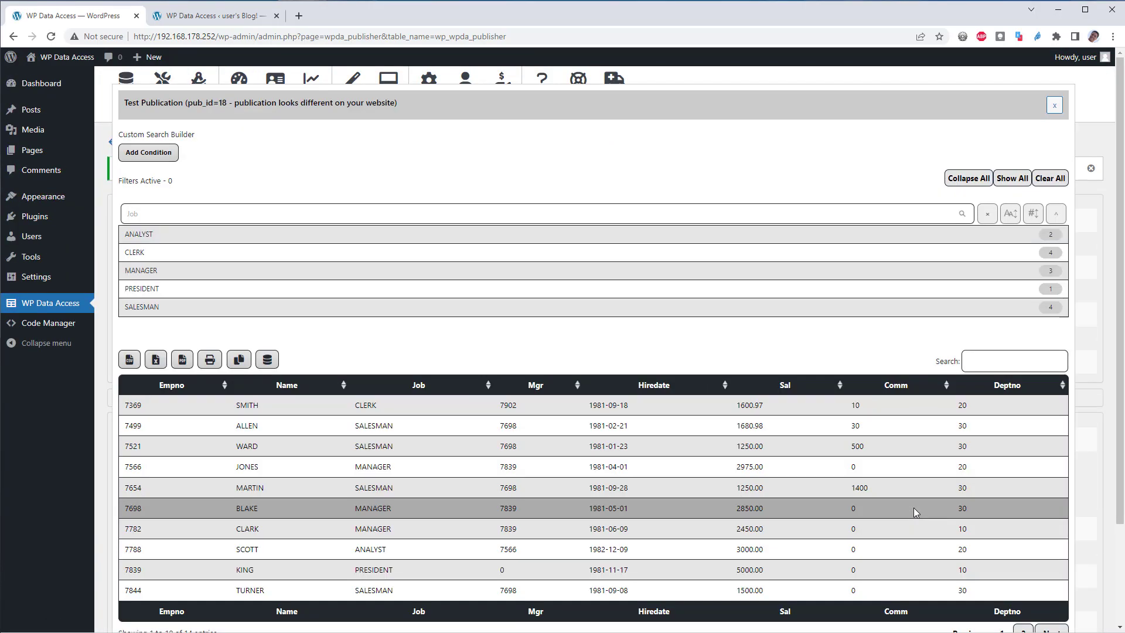
# Step: Copy the publication's shortcode and close the shortcode dialog
pyautogui.click(1054, 104)
pyautogui.click(1072, 612)
pyautogui.click(533, 388)
pyautogui.click(591, 388)
pyautogui.scroll(3, 387, 244)
pyautogui.rightClick(29, 75)
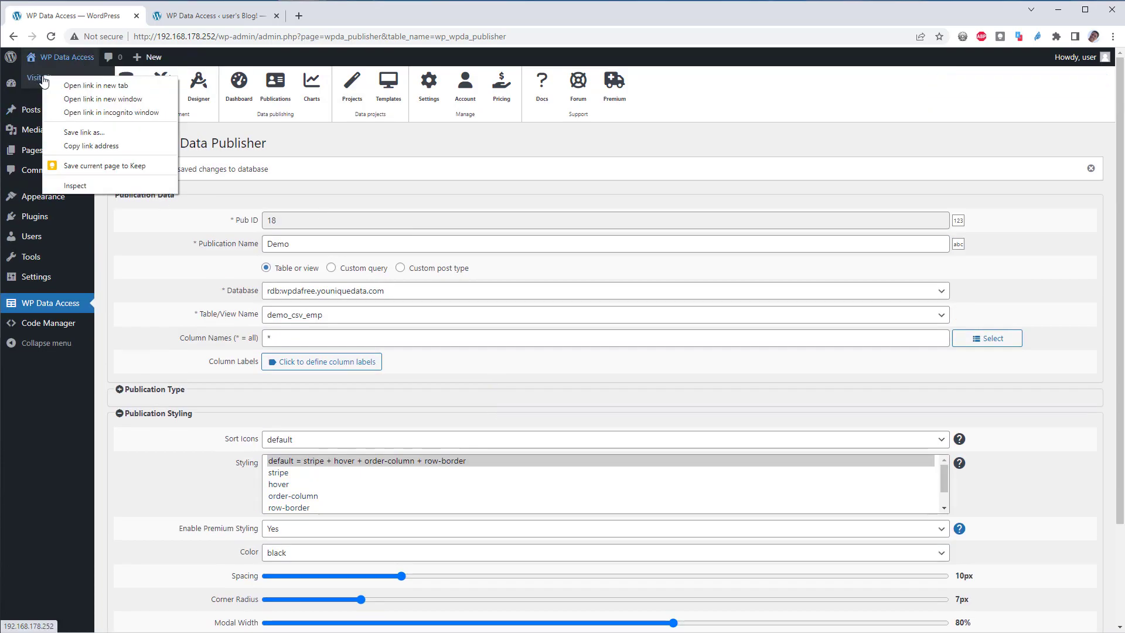
# Step: Open the website in a new tab and show the page holding the Demo publication
pyautogui.click(64, 84)
pyautogui.click(211, 15)
pyautogui.click(259, 57)
pyautogui.hotkey('alt', 'Left')
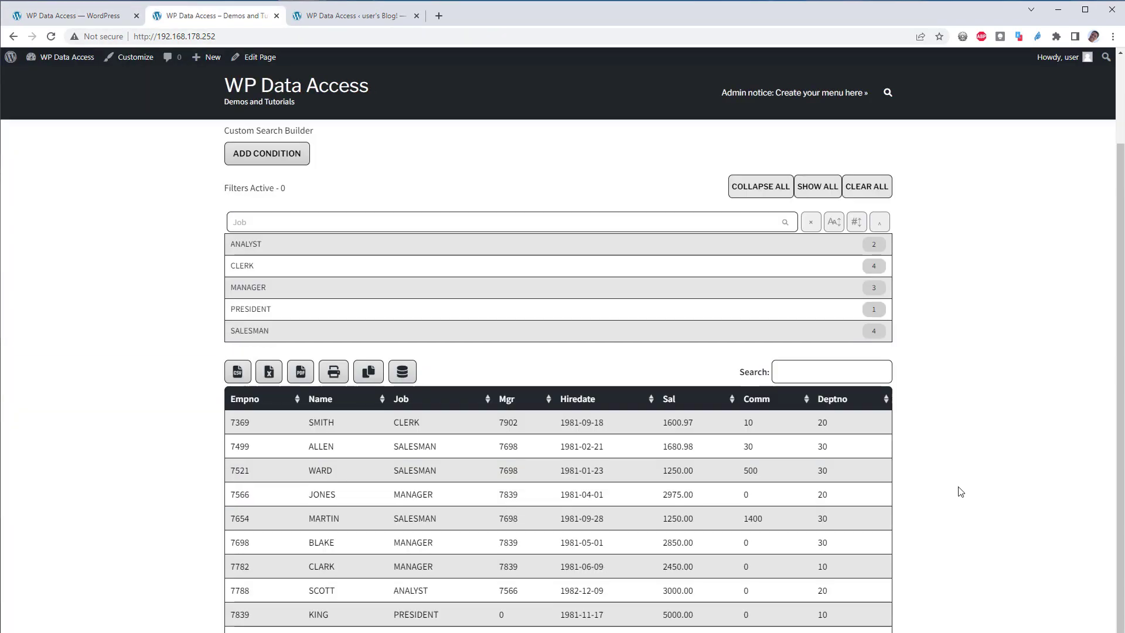
# Step: Try the Job pane filters CLERK, PRESIDENT and MANAGER, ending on ANALYST only
pyautogui.click(414, 266)
pyautogui.click(405, 404)
pyautogui.click(414, 385)
pyautogui.click(417, 343)
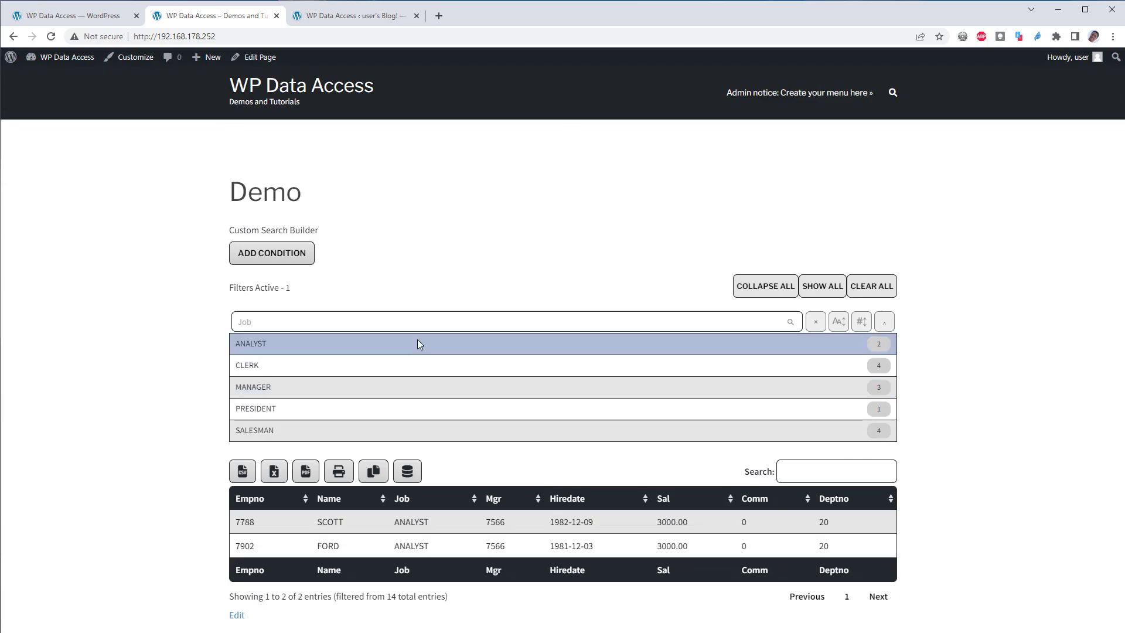
# Step: Add a Name equals condition for the employee's name, then preview and dismiss printing
pyautogui.click(271, 253)
pyautogui.click(284, 257)
pyautogui.click(275, 271)
pyautogui.click(359, 261)
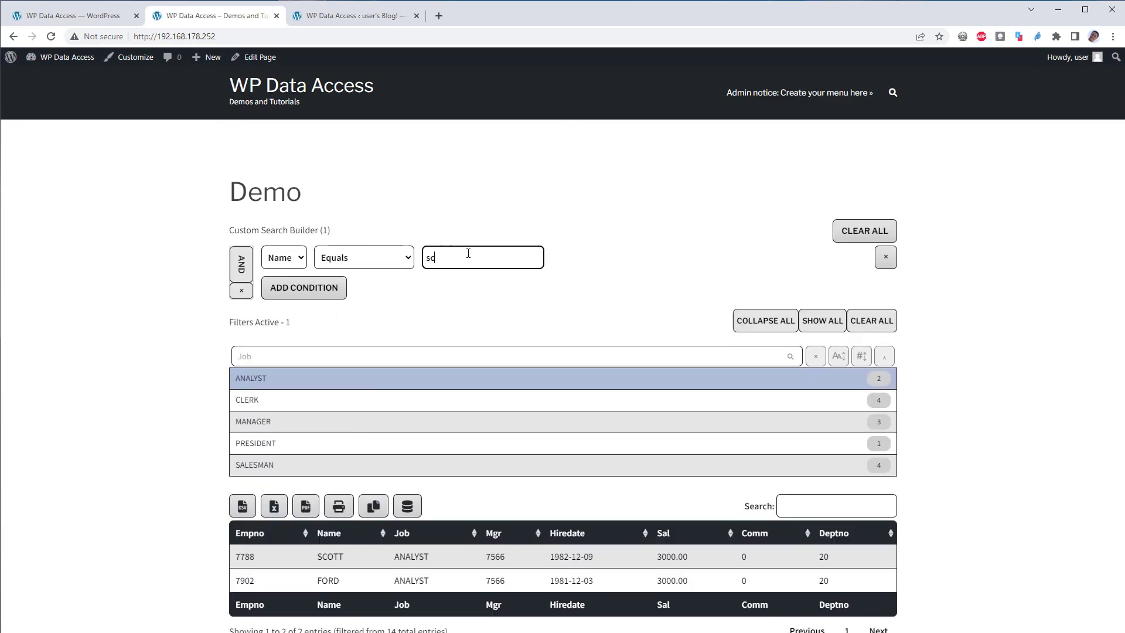
pyautogui.write('ott')
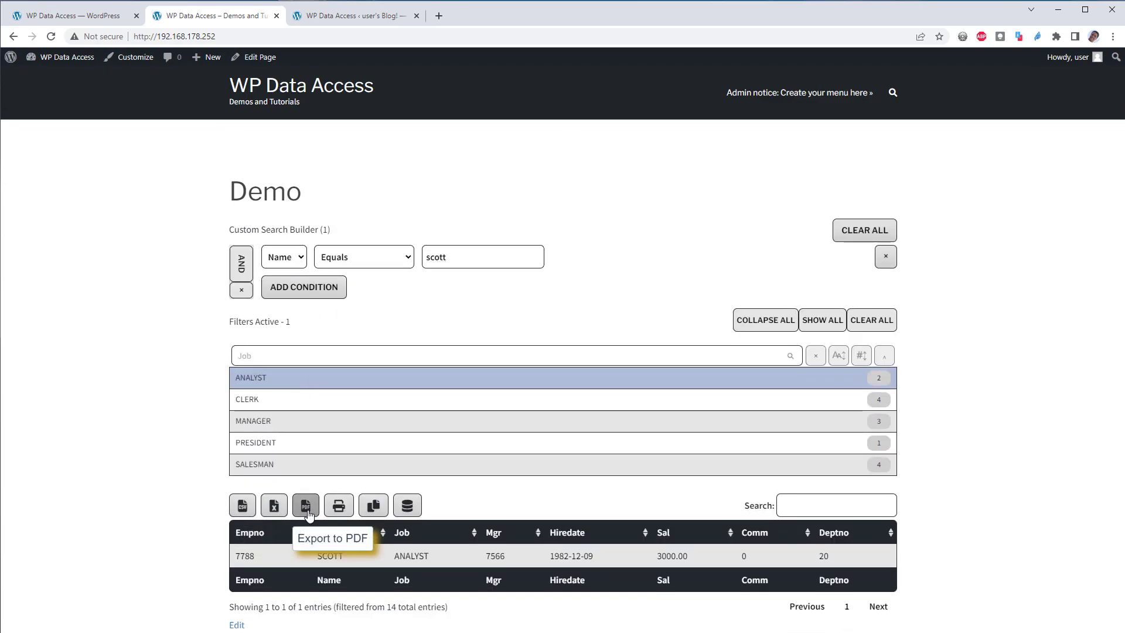
pyautogui.click(338, 507)
pyautogui.click(916, 532)
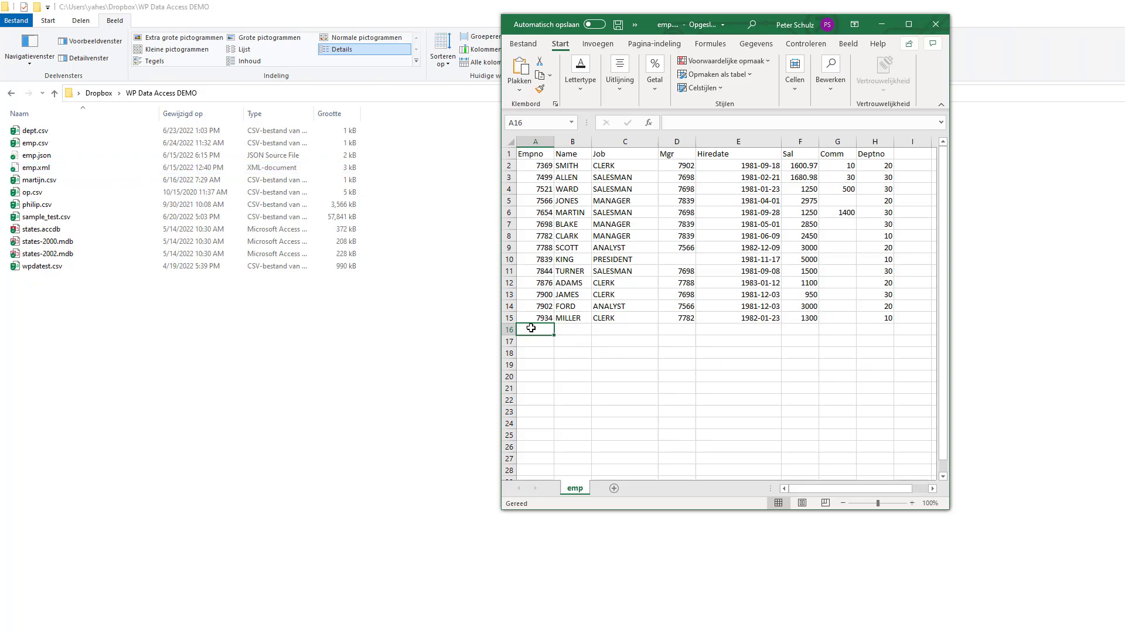
# Step: Fill row 16 with Empno 1234, a new employee surname and Job DBA, then save emp.csv
pyautogui.write('12')
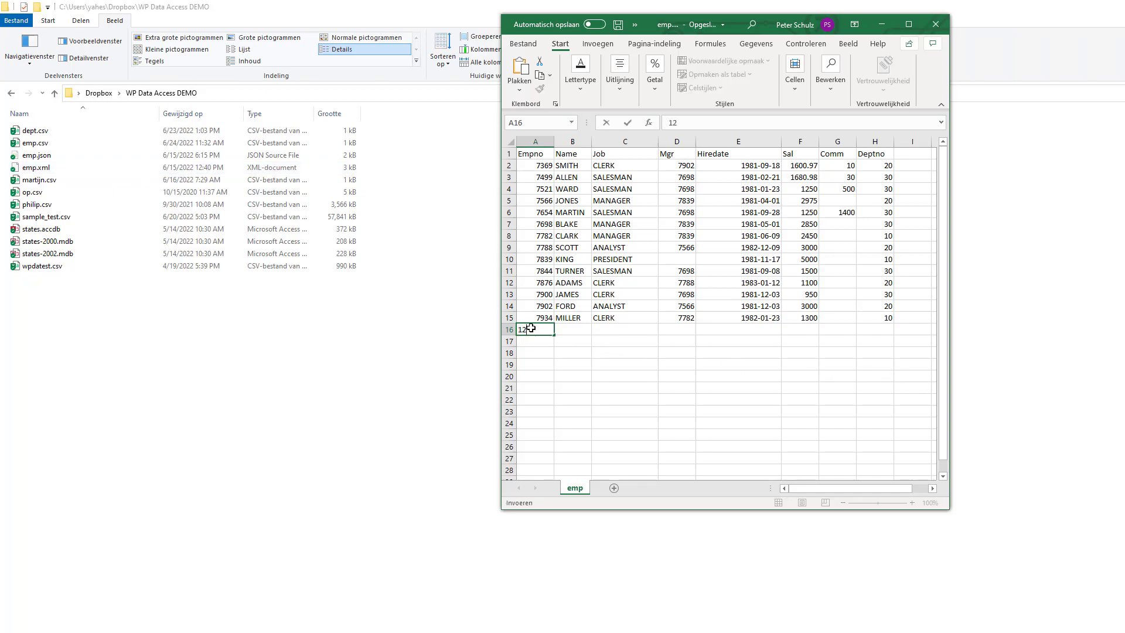
pyautogui.write('34')
pyautogui.press('Tab')
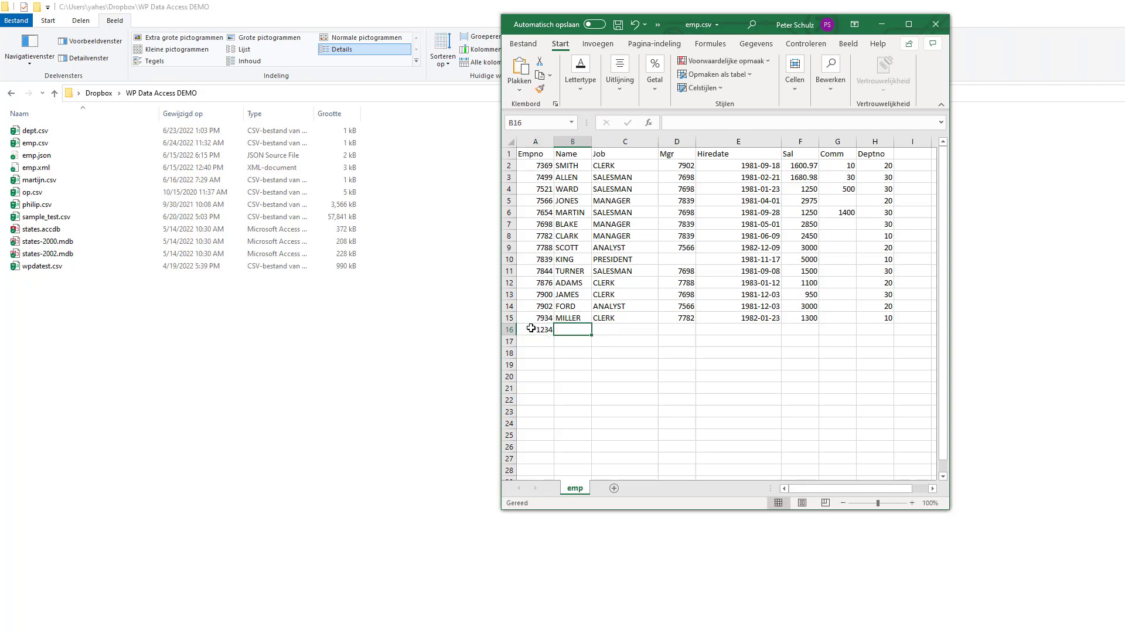
pyautogui.write('SCHULZ')
pyautogui.press('Tab')
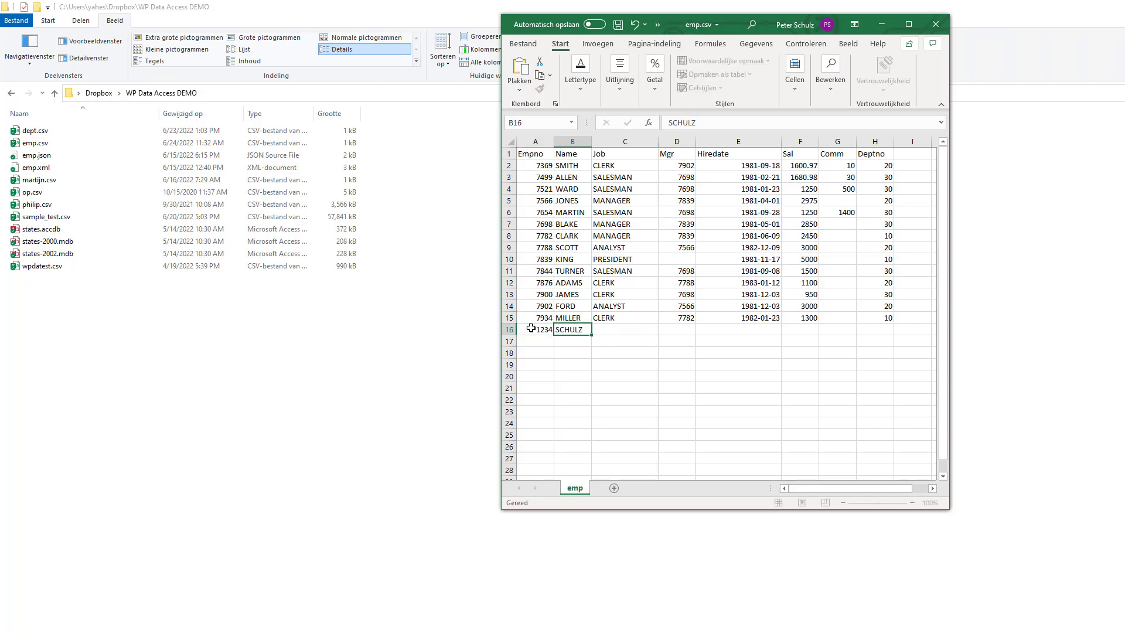
pyautogui.write('DBA')
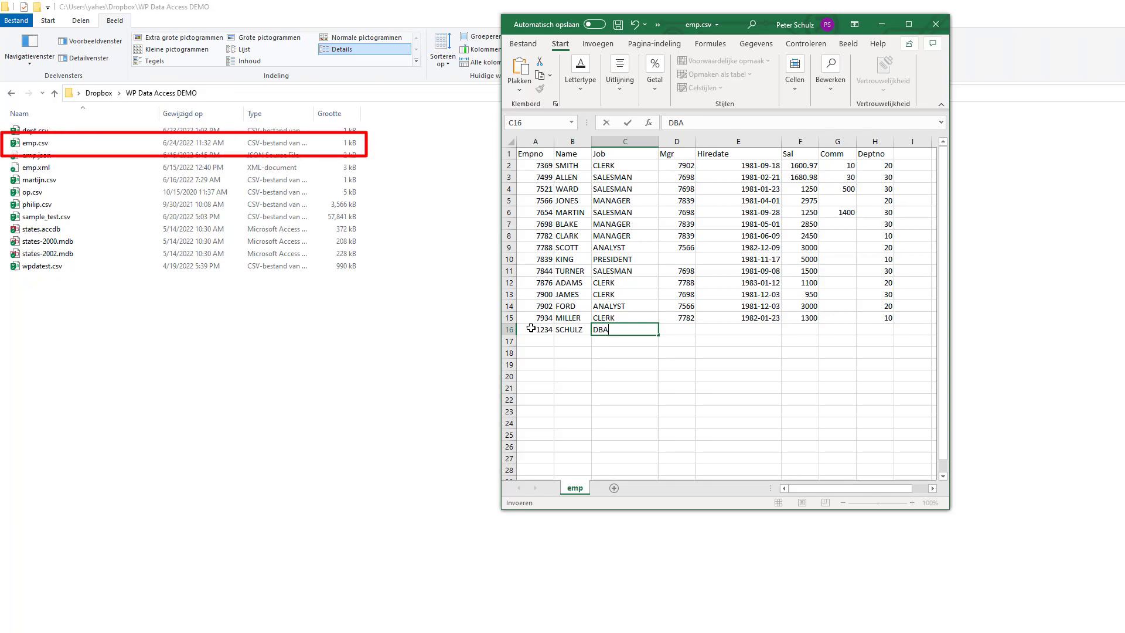
pyautogui.hotkey('ctrl', 's')
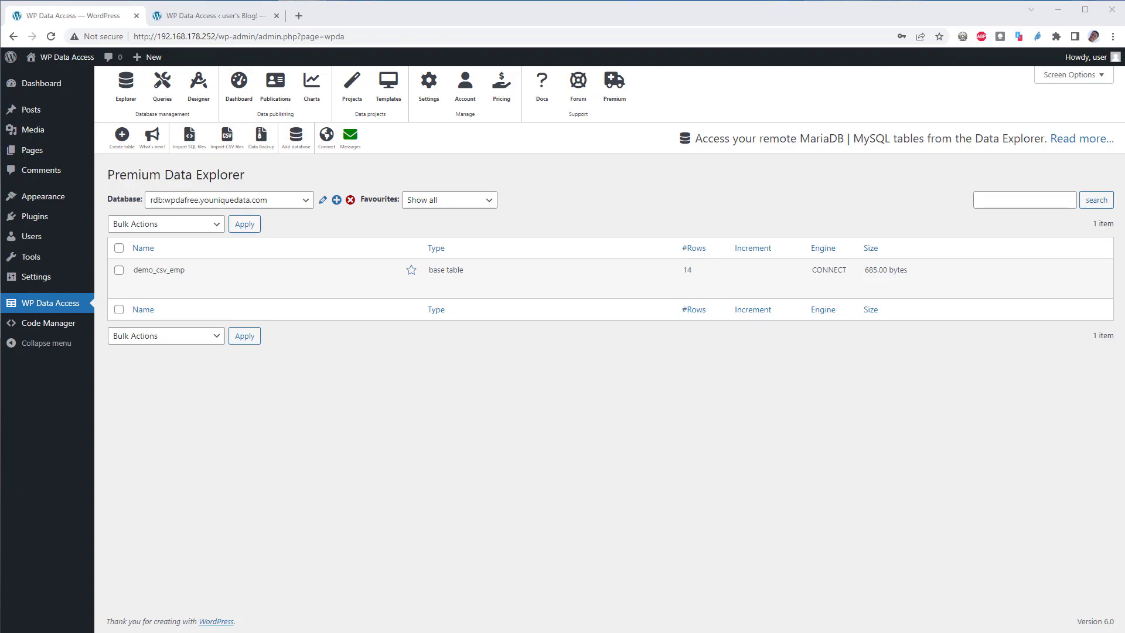
# Step: Open the Manage panel for demo_csv_emp in the Data Explorer
pyautogui.moveTo(188, 283)
pyautogui.click(156, 285)
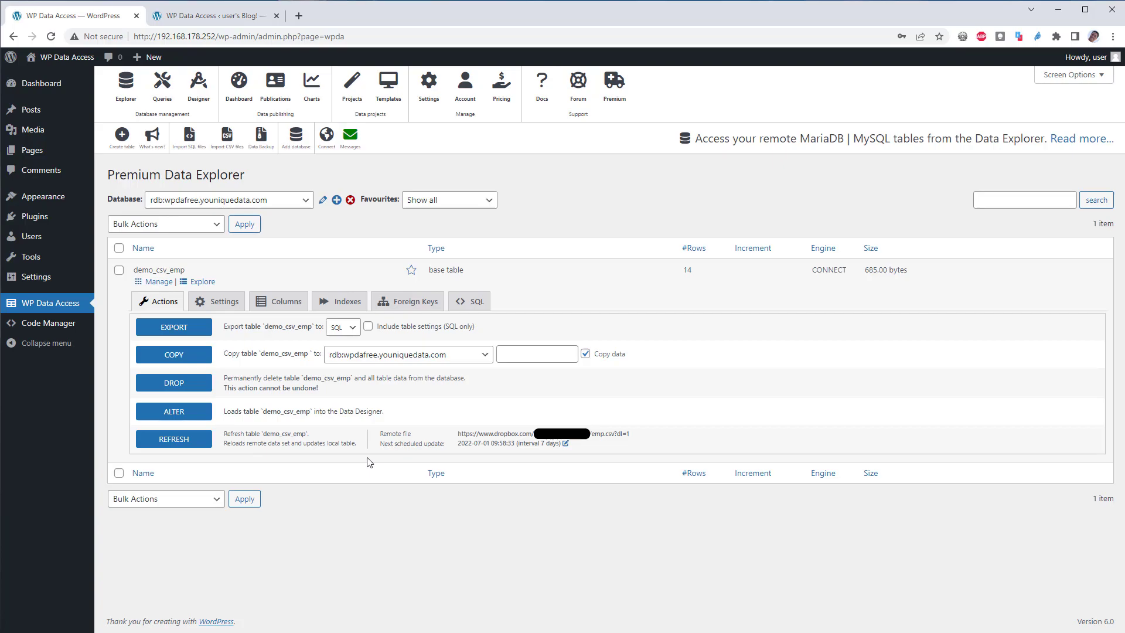
# Step: Leave the 7-day interval unchanged and refresh demo_csv_emp from the remote file, confirming with OK
pyautogui.click(566, 445)
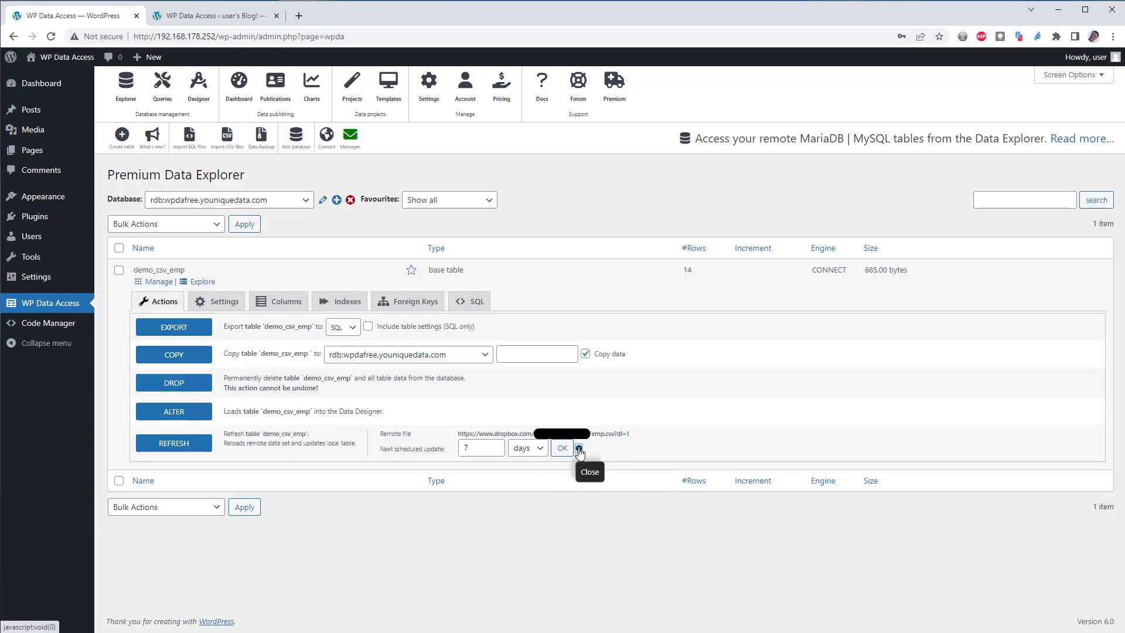
pyautogui.click(579, 449)
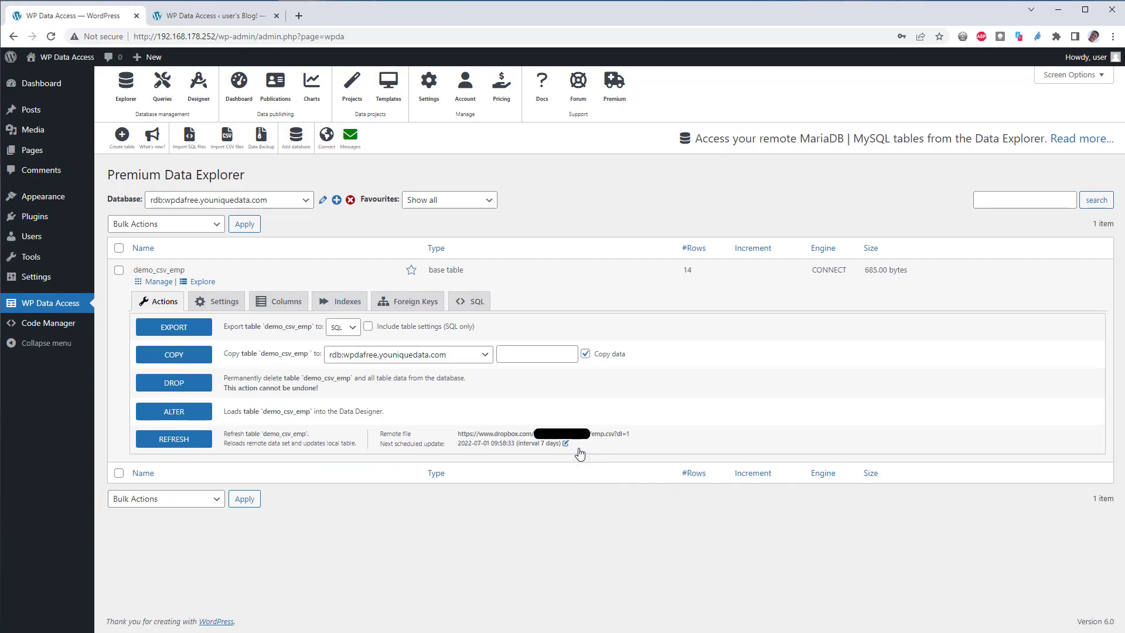
pyautogui.click(186, 441)
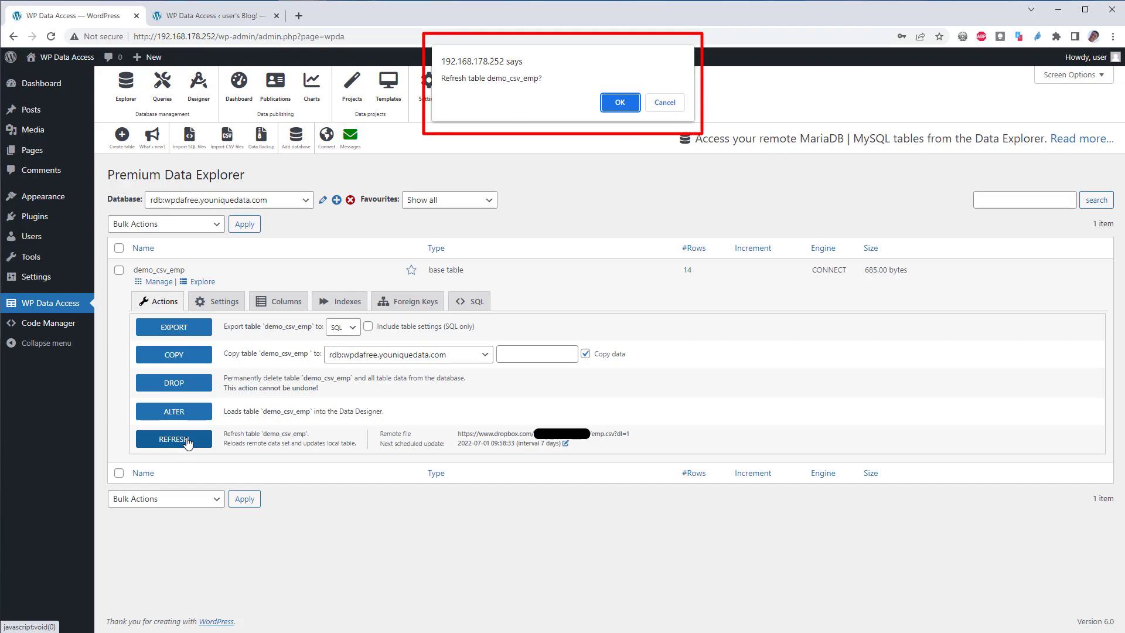
pyautogui.click(620, 102)
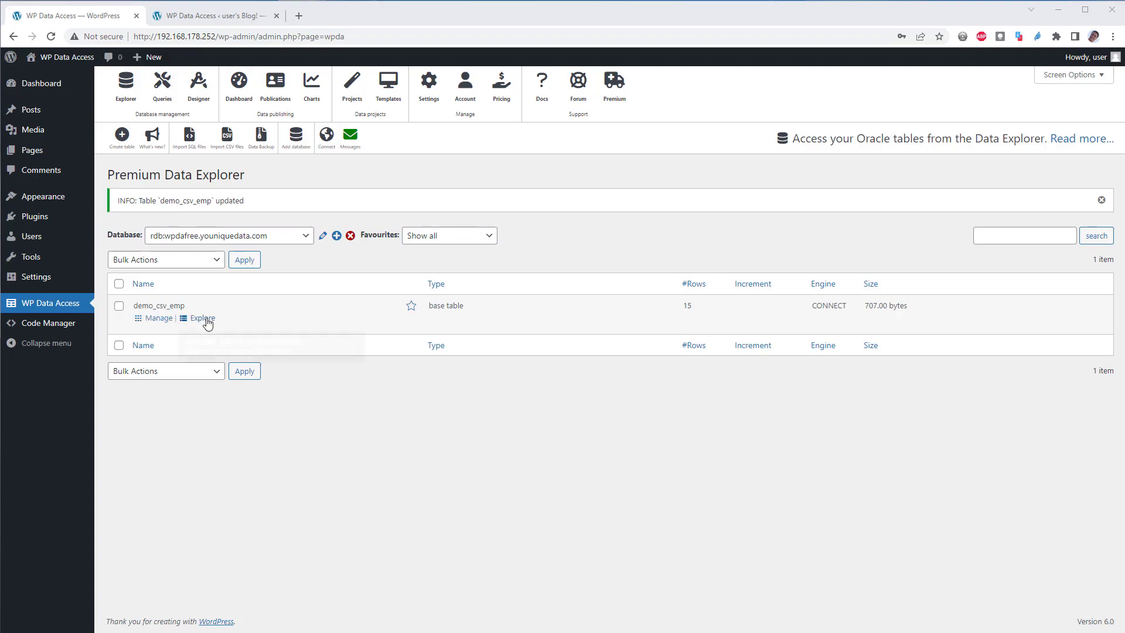
# Step: Explore demo_csv_emp's refreshed rows and move to the second page
pyautogui.click(204, 321)
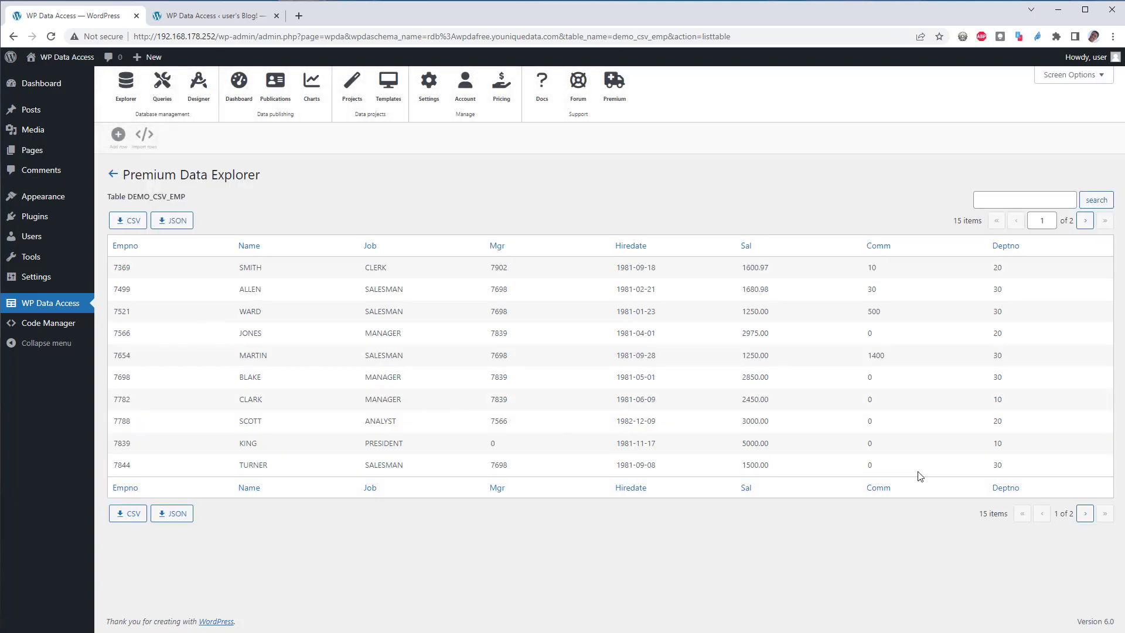
pyautogui.click(1086, 518)
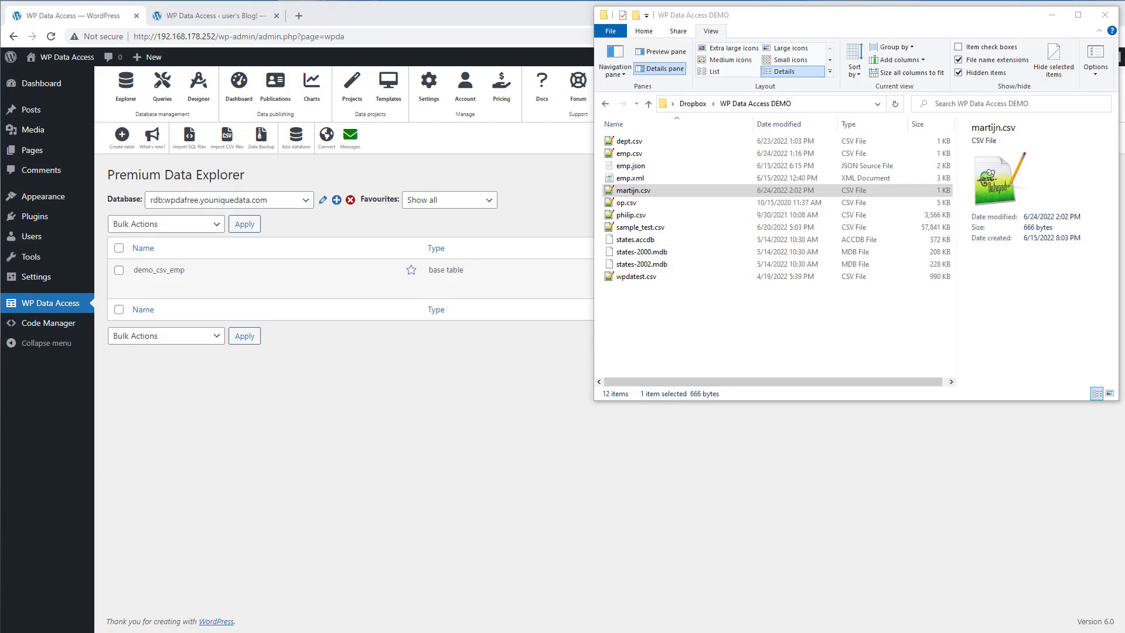
# Step: Create a view-only Dropbox share link for martijn.csv and copy it
pyautogui.rightClick(642, 192)
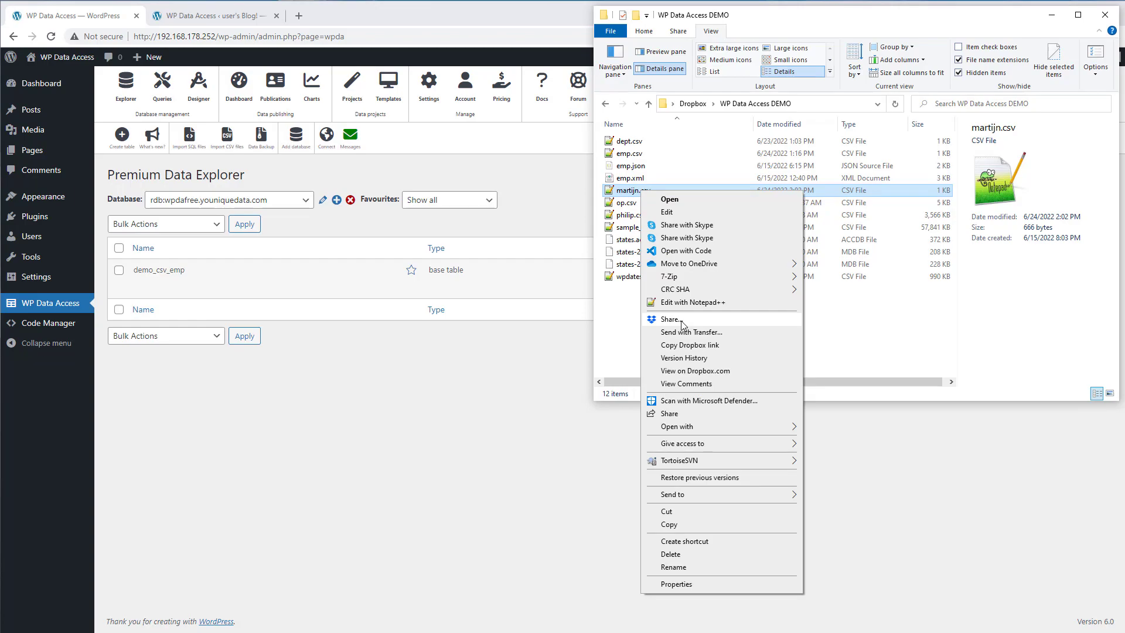
pyautogui.click(669, 319)
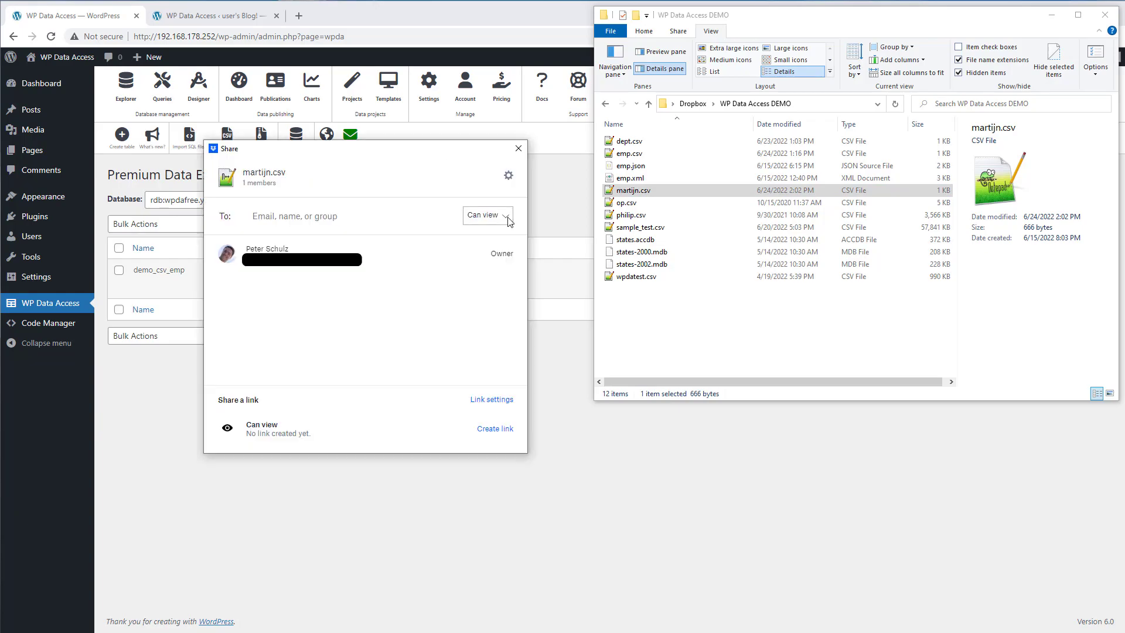
pyautogui.click(503, 430)
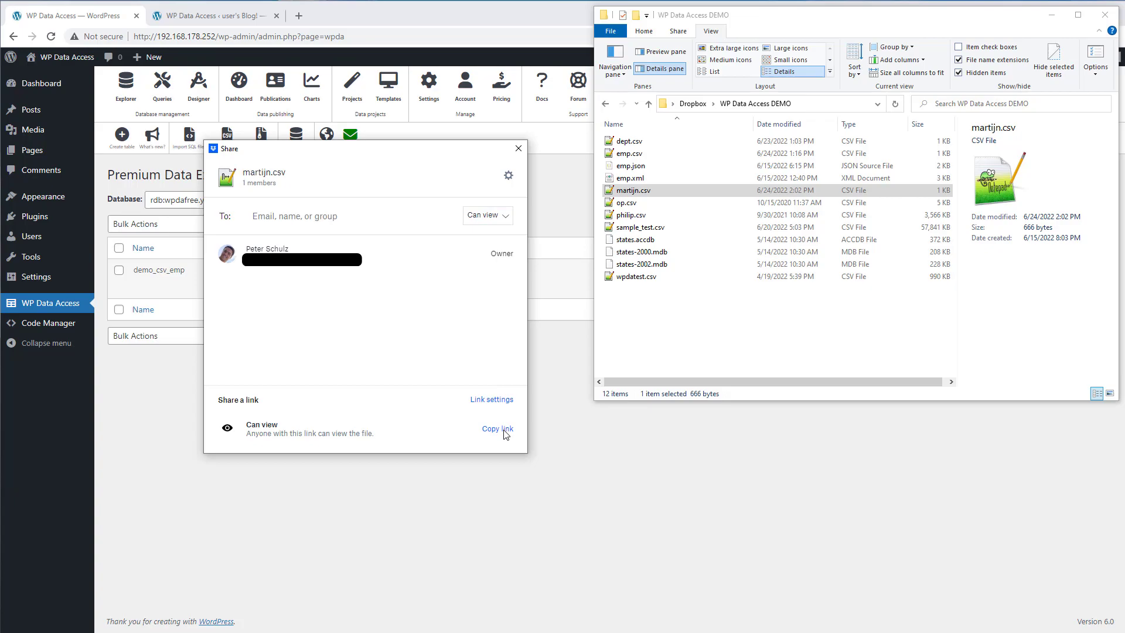
pyautogui.click(504, 430)
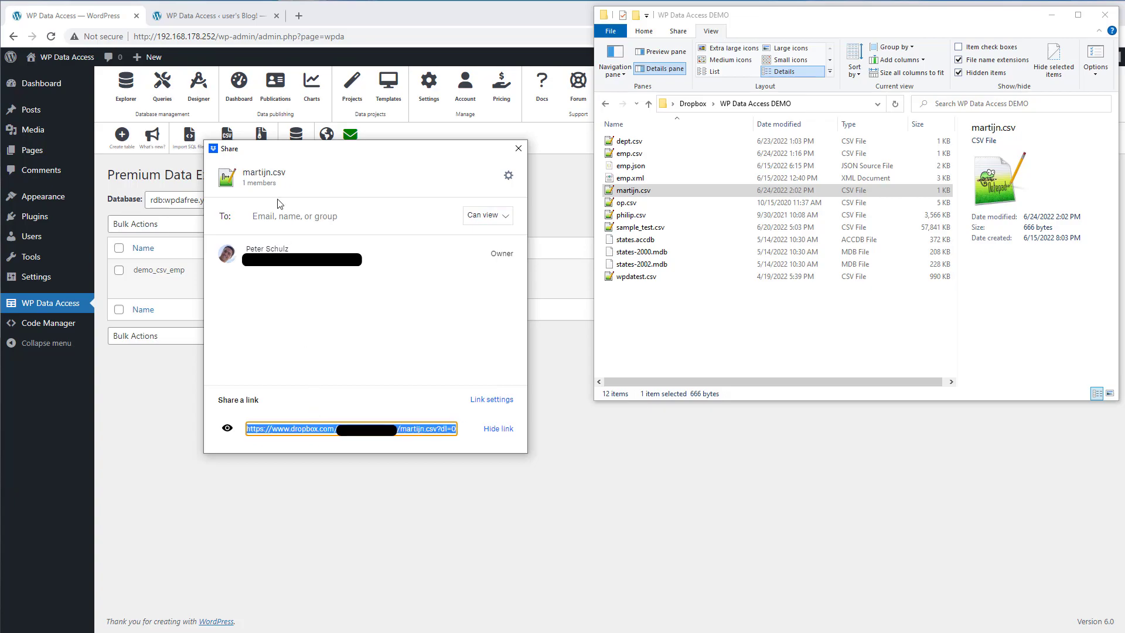
# Step: Load the copied martijn.csv Dropbox link in a new browser tab
pyautogui.click(299, 16)
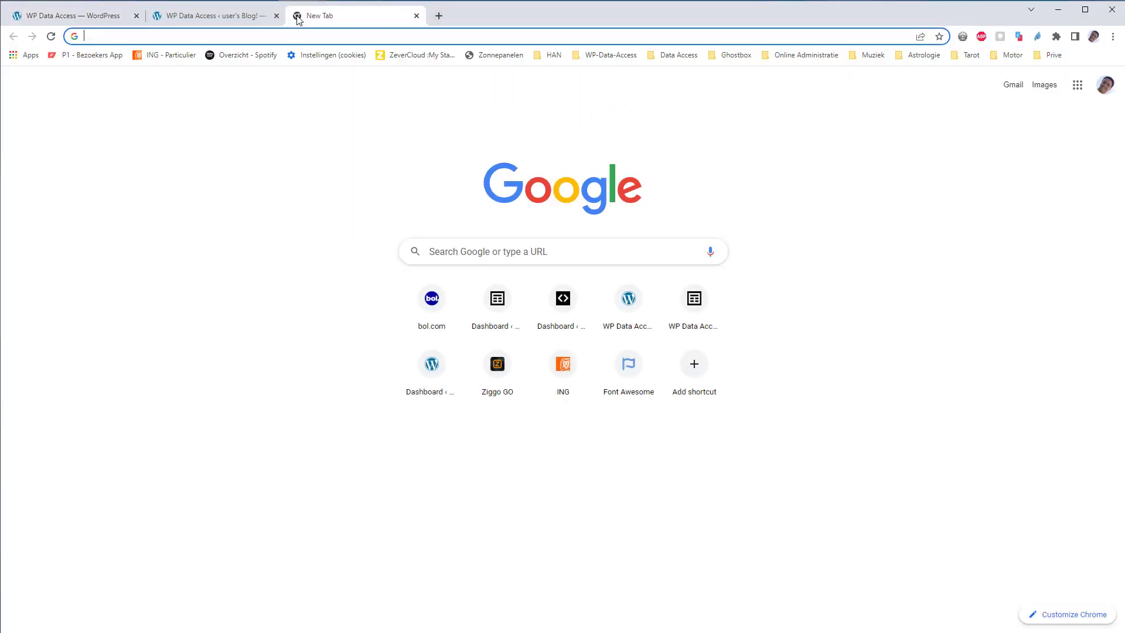
pyautogui.hotkey('ctrl', 'v')
pyautogui.press('Return')
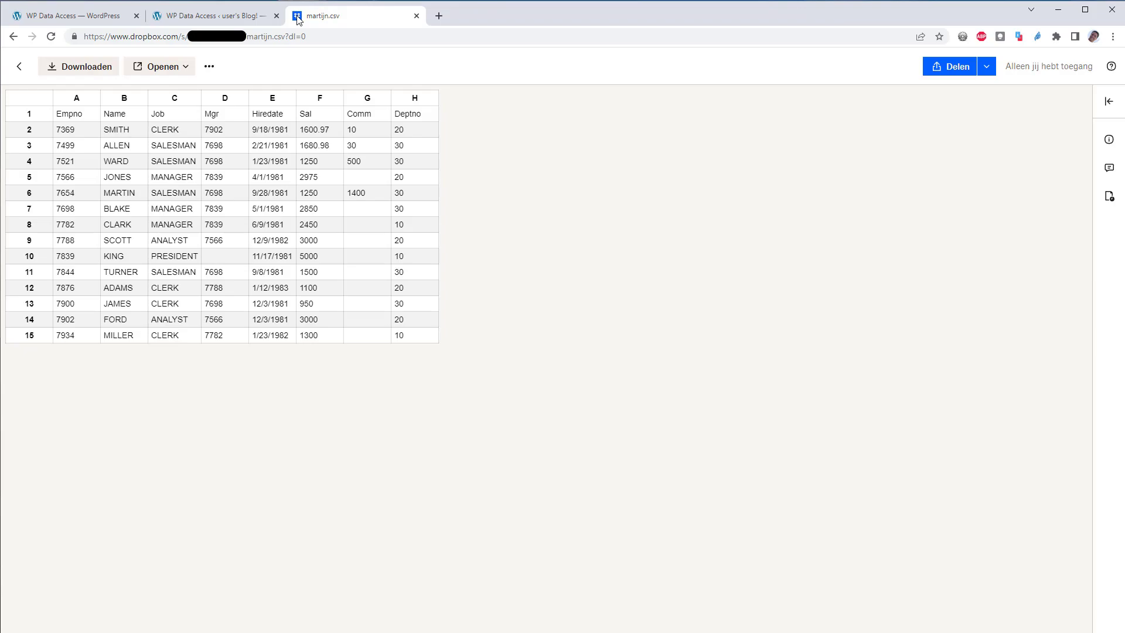
# Step: Change the link's ending from ?dl=0 to ?dl=1 and reload it to request the raw file
pyautogui.click(334, 36)
pyautogui.click(334, 37)
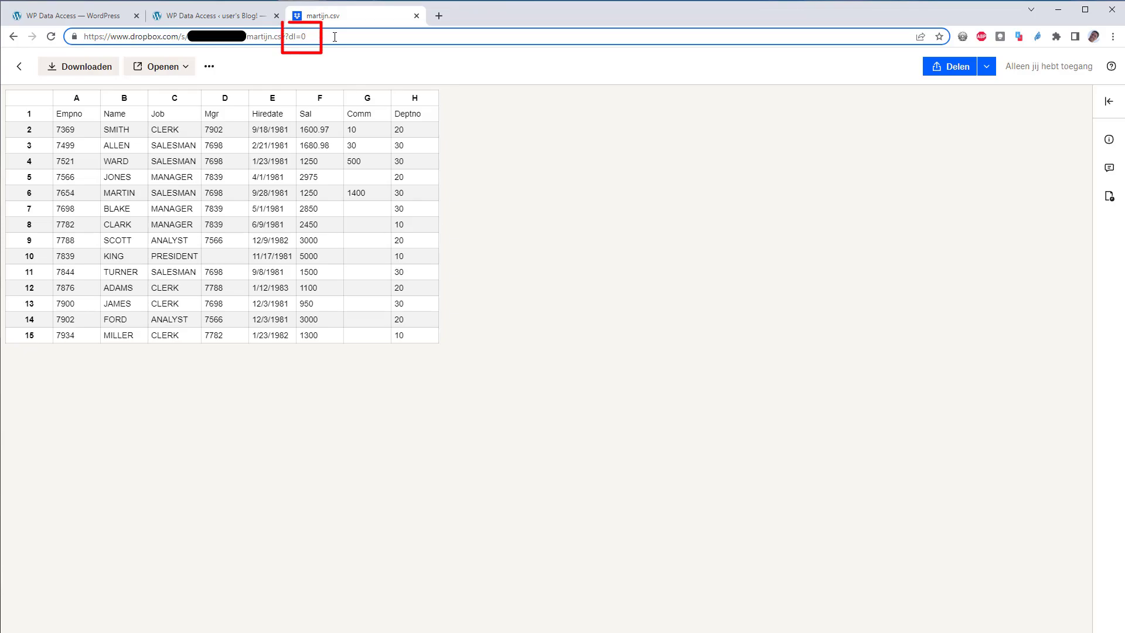
pyautogui.press('BackSpace')
pyautogui.write('1')
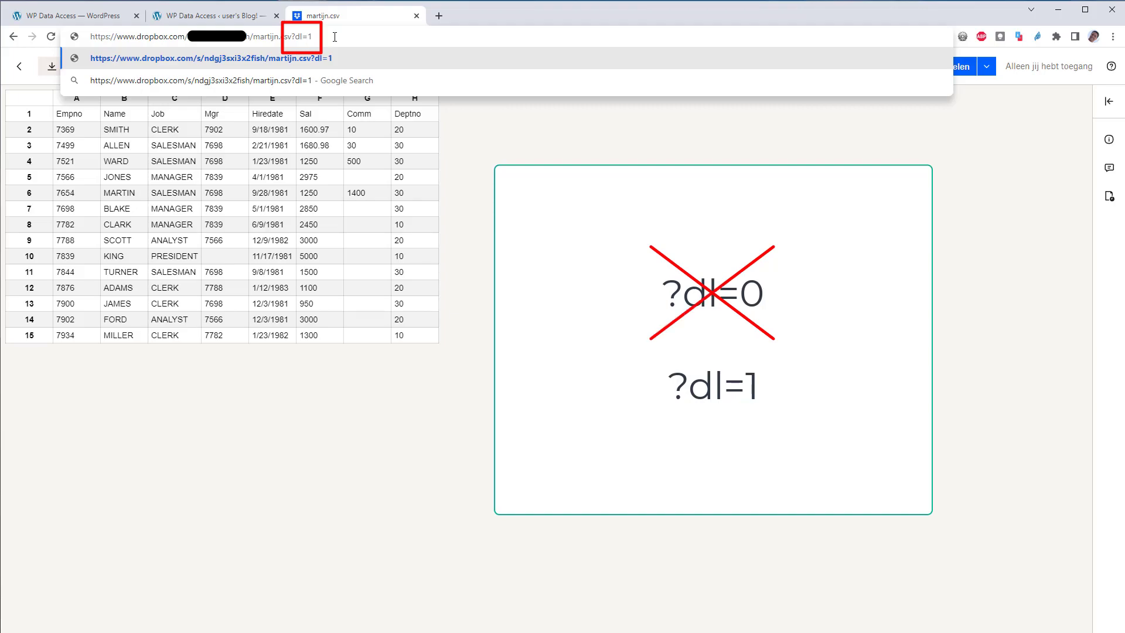
pyautogui.press('Return')
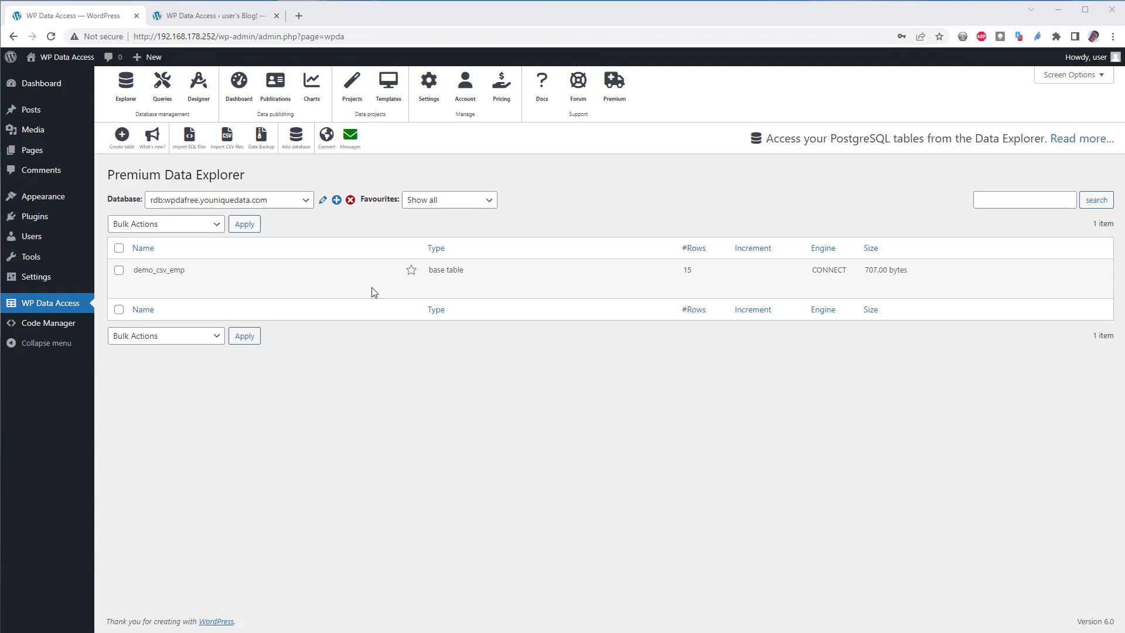
# Step: Show the message log with demo_csv_emp's created (09:58:33) and updated (11:21:40) entries
pyautogui.click(350, 140)
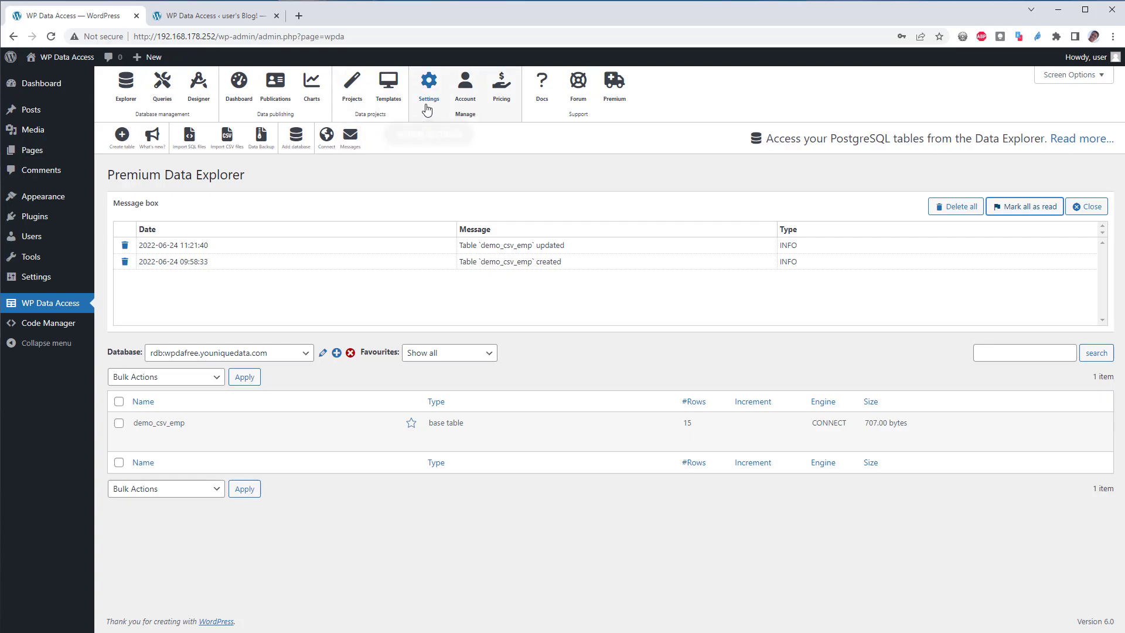
# Step: Submit the PDS (premium data services) settings from the plugin's Settings page
pyautogui.click(429, 83)
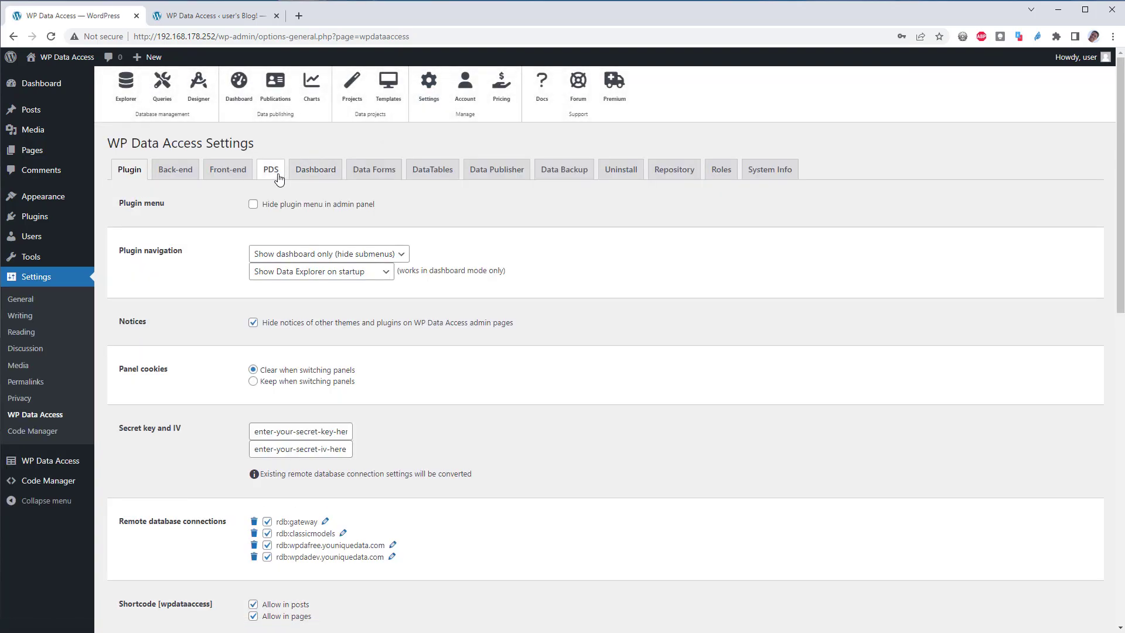
pyautogui.click(271, 171)
pyautogui.click(309, 217)
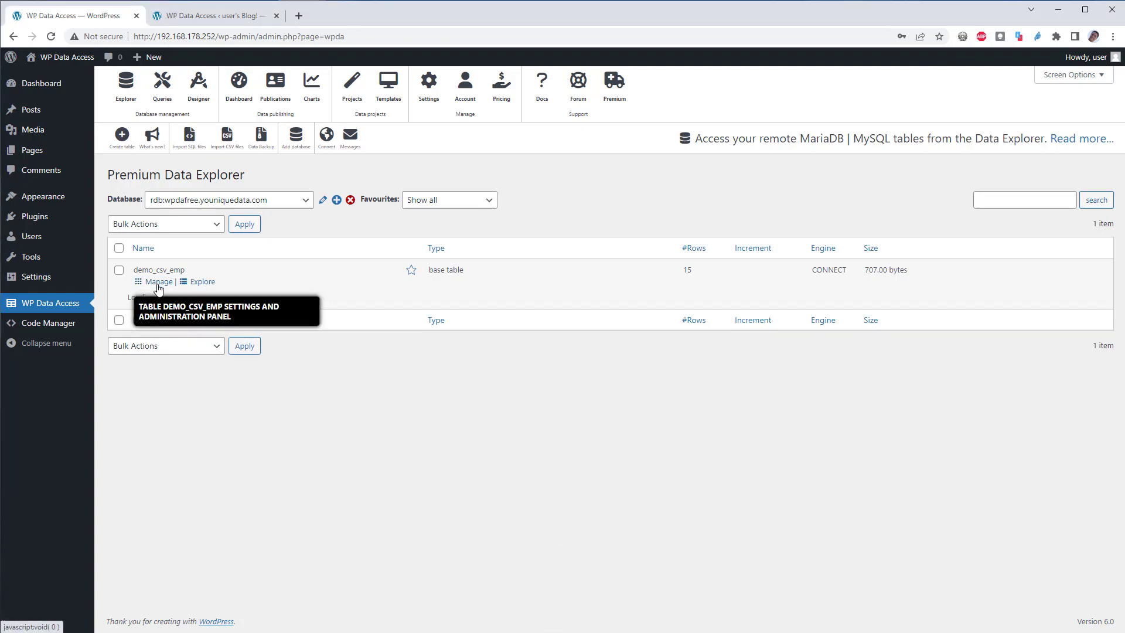
# Step: Show demo_csv_emp's column definitions, where Name is char(6)
pyautogui.click(159, 283)
pyautogui.click(279, 301)
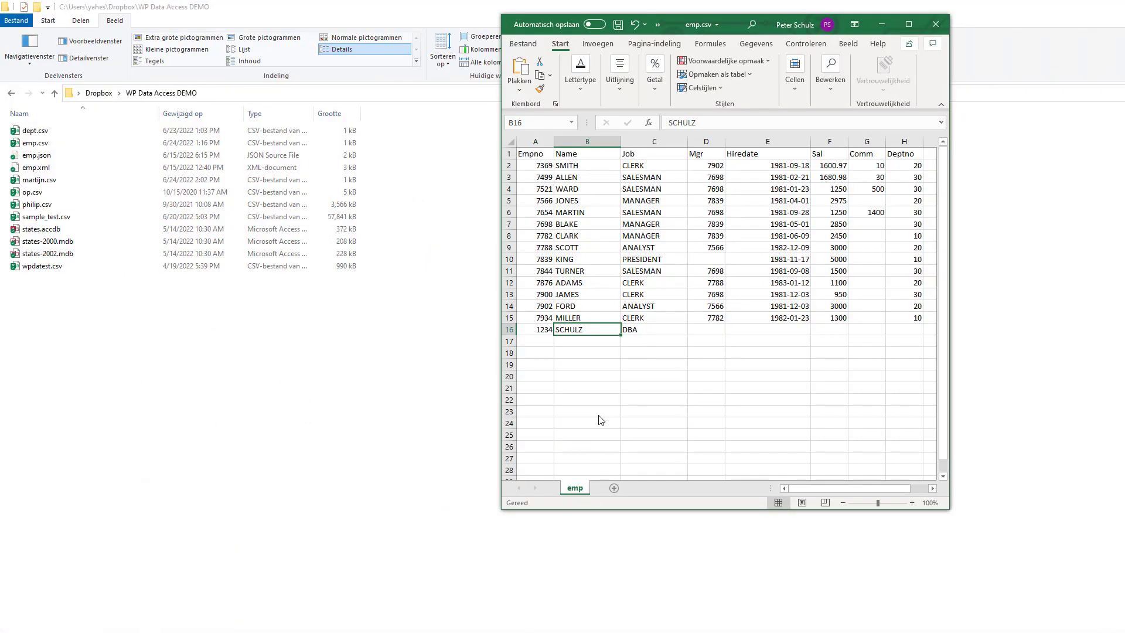
# Step: Append 1234 to SCHULZ in cell B16 of emp.csv and save the file
pyautogui.doubleClick(597, 329)
pyautogui.write('1234')
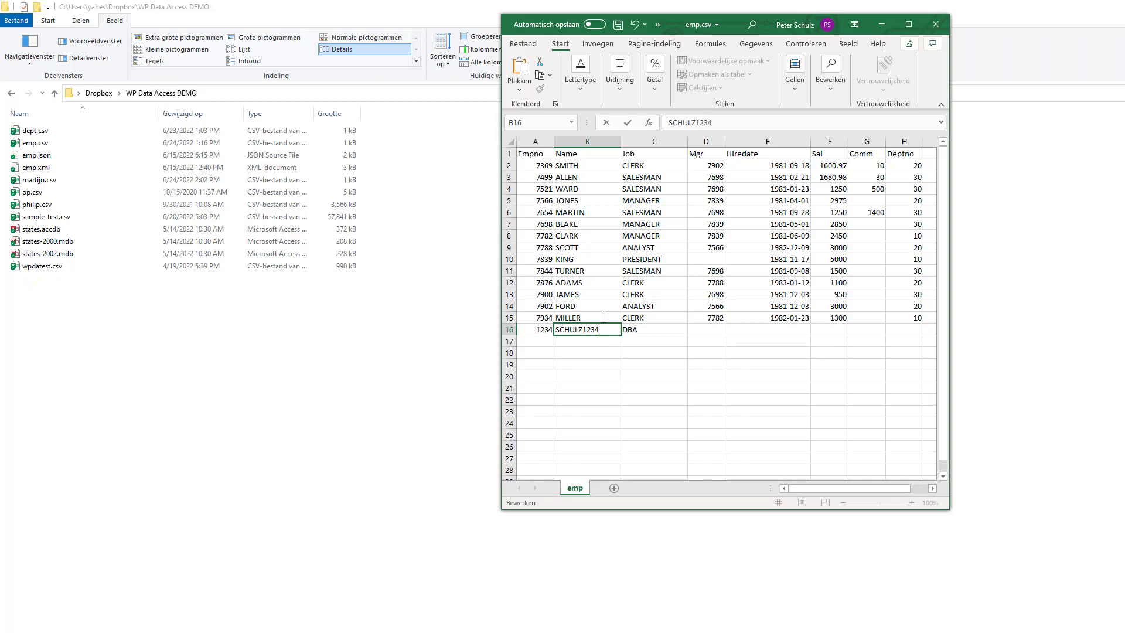
pyautogui.click(605, 317)
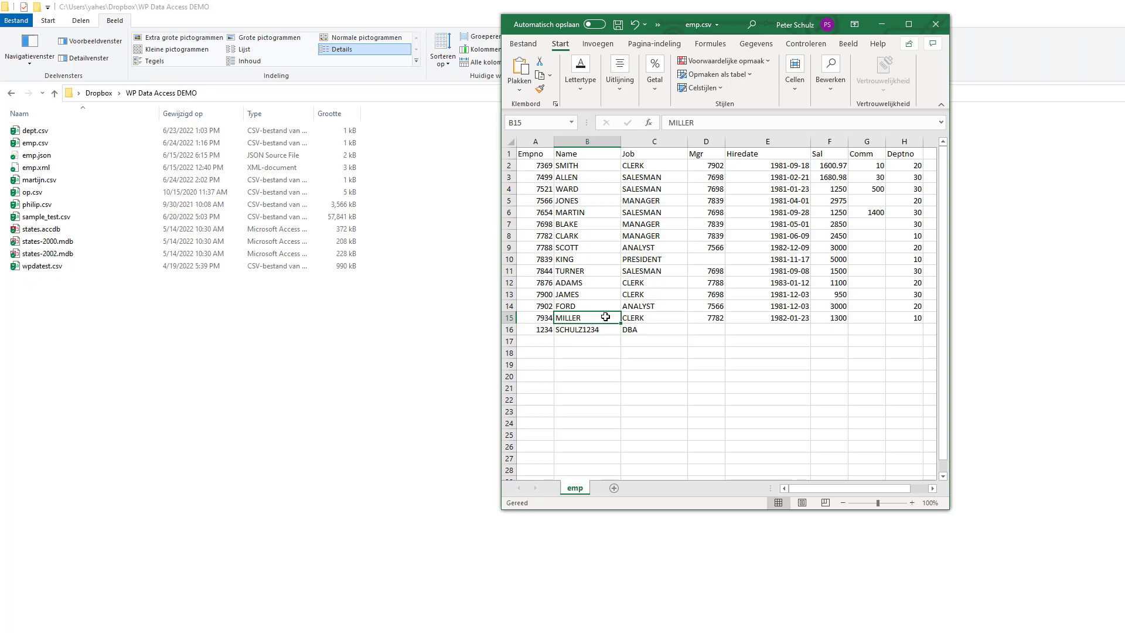
pyautogui.hotkey('ctrl', 's')
# Step: Refresh demo_csv_emp from its remote CSV and view the resulting error in the message log
pyautogui.hotkey('alt', 'Tab')
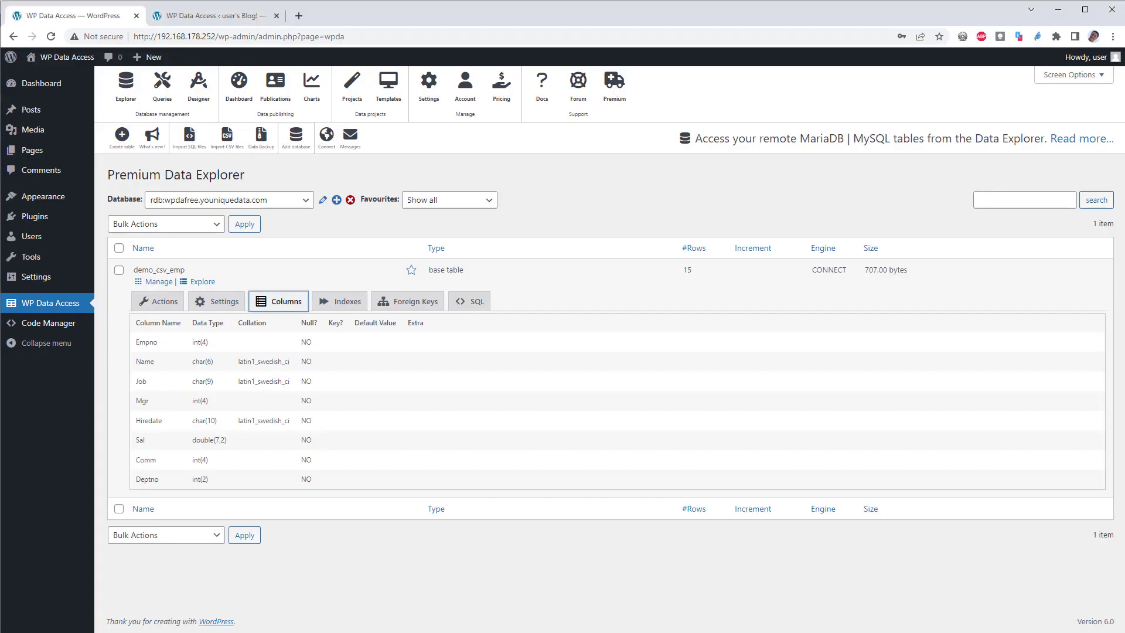
pyautogui.click(164, 303)
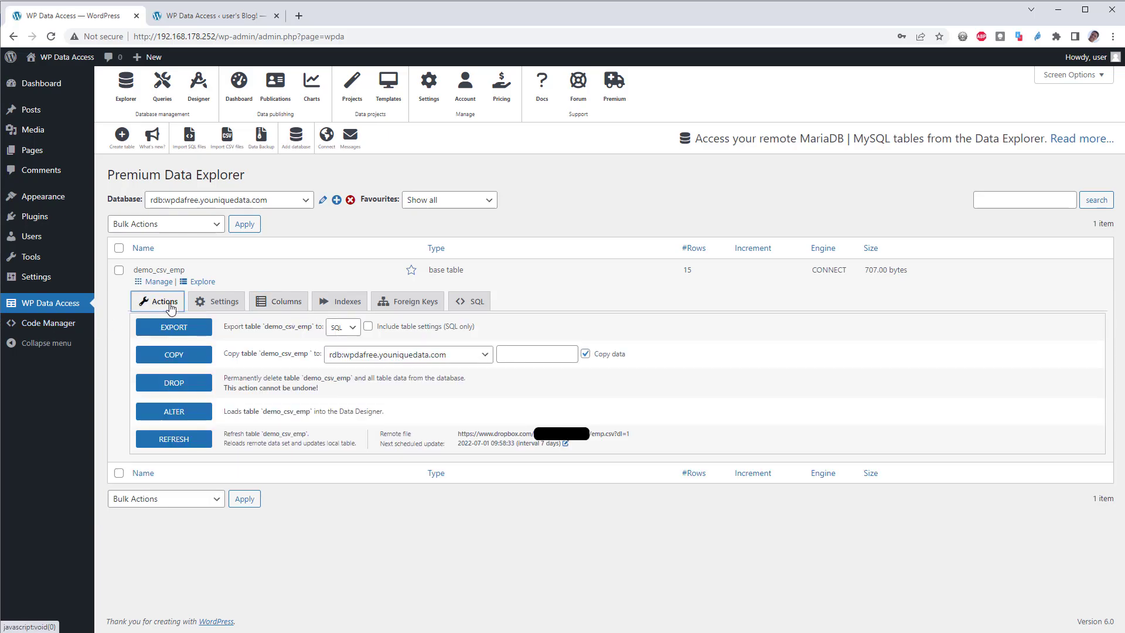
pyautogui.click(186, 444)
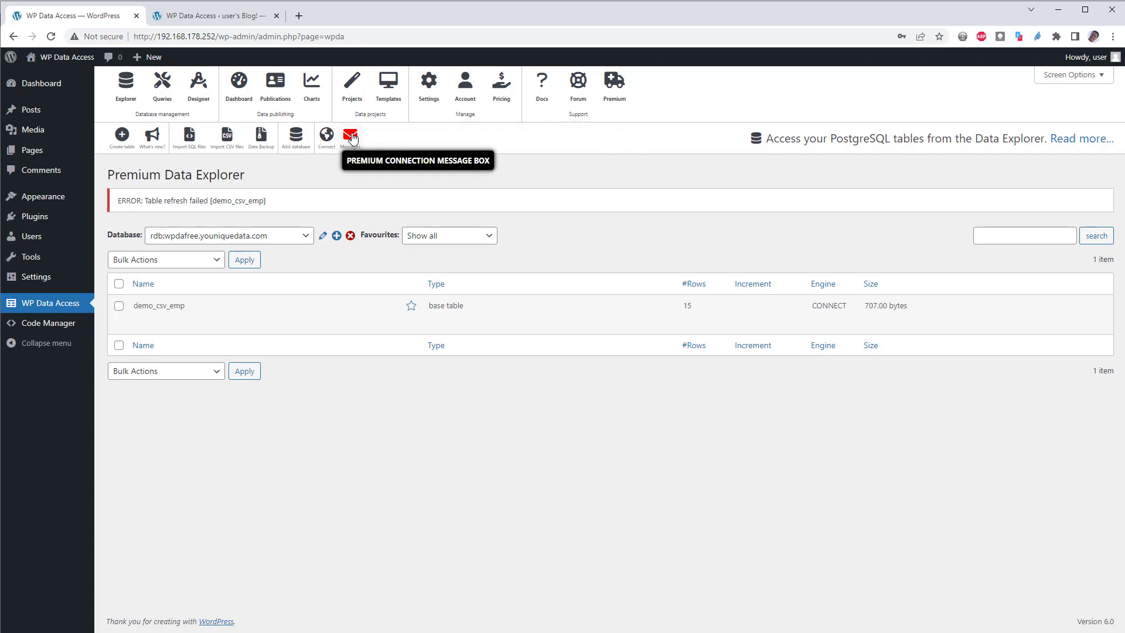
pyautogui.click(352, 138)
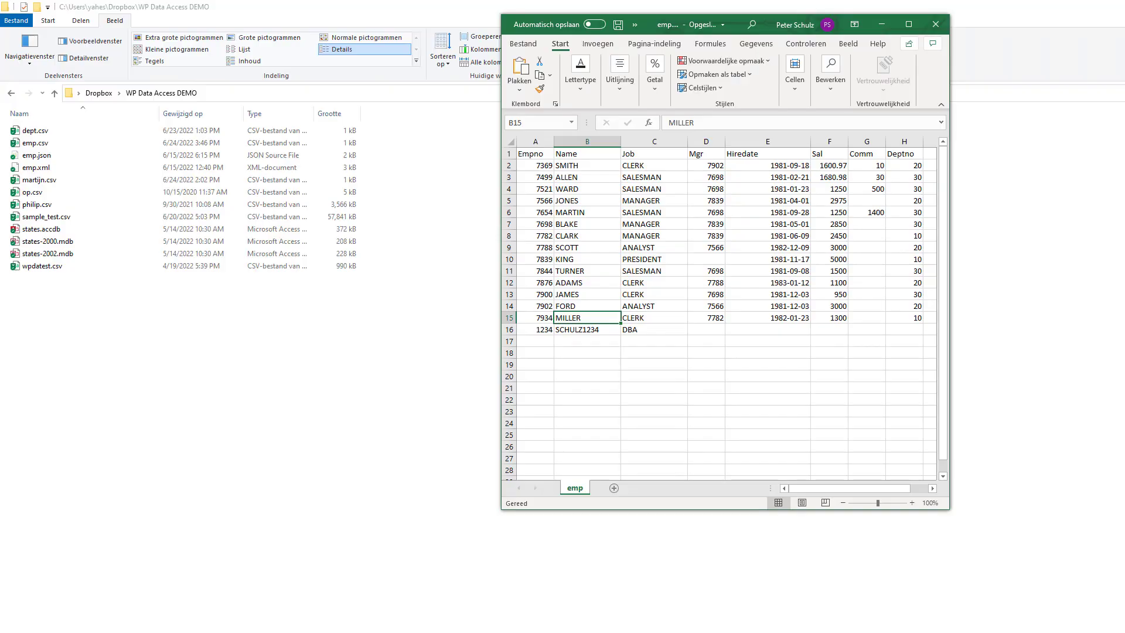
# Step: Inspect the new row's Empno in cell A16 and the header row of emp.csv
pyautogui.click(534, 330)
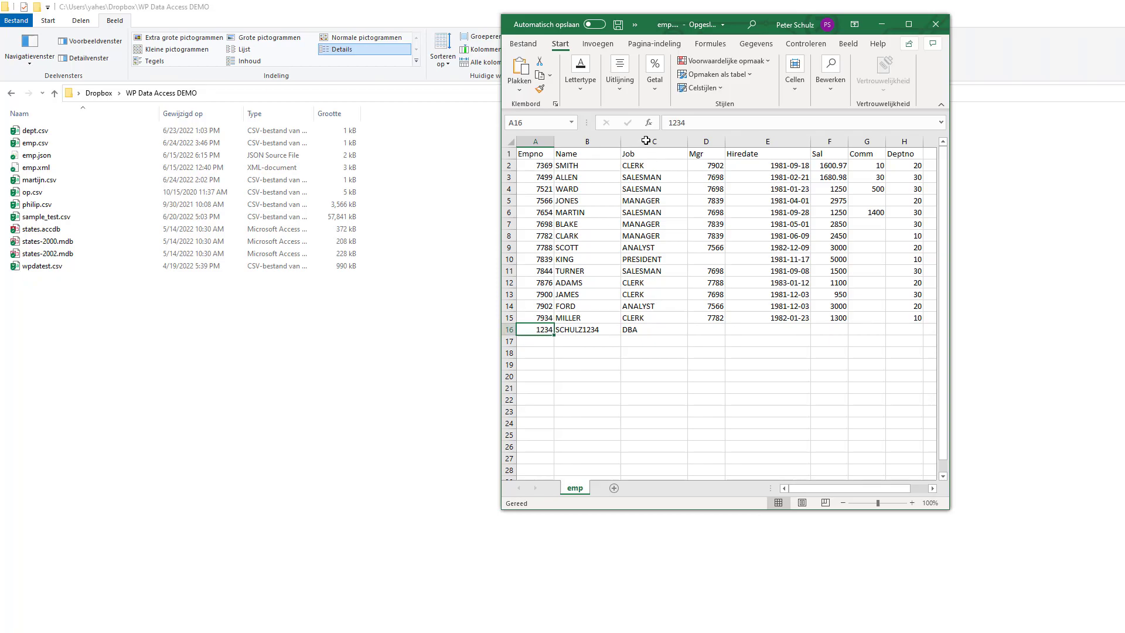
pyautogui.click(510, 154)
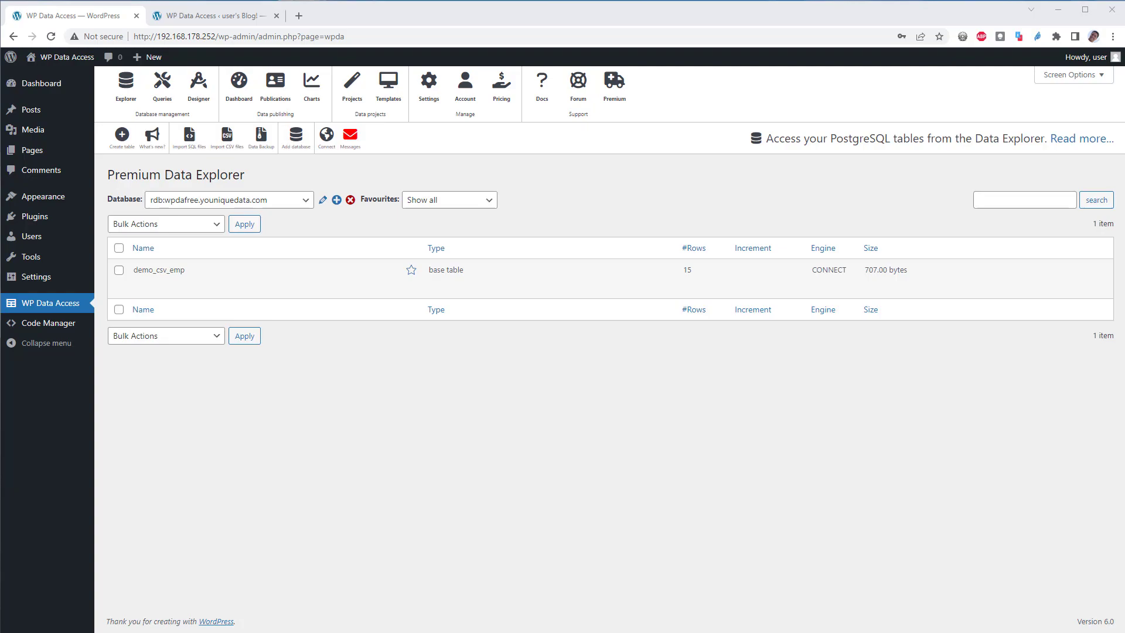
# Step: Load demo_csv_emp into the Data Designer for altering, confirming the Alter table prompt
pyautogui.click(156, 283)
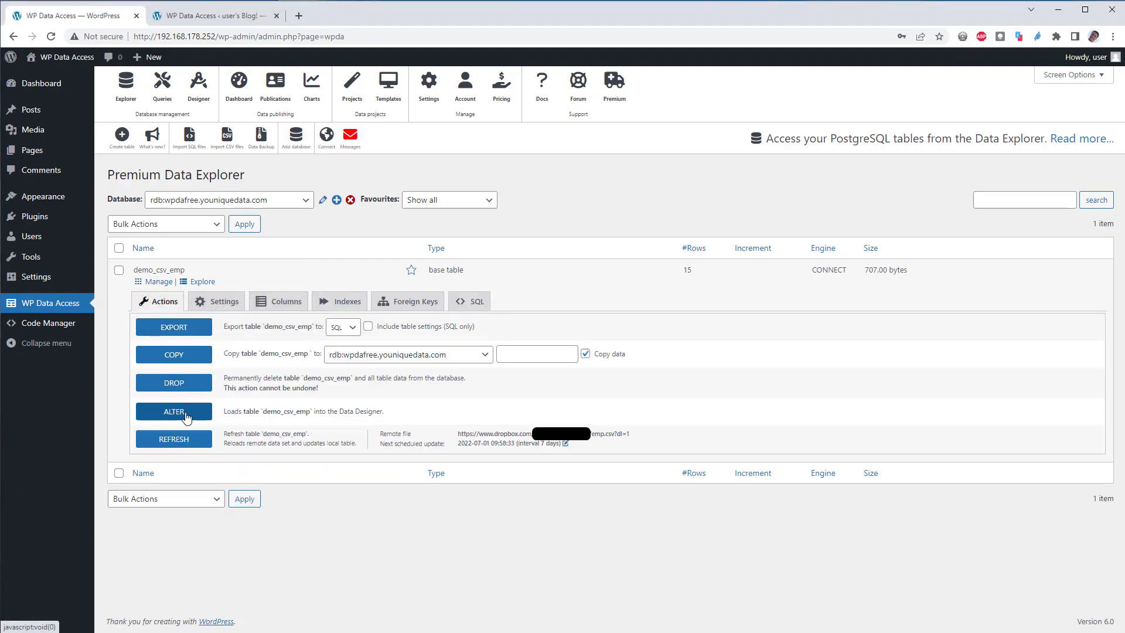
pyautogui.click(185, 413)
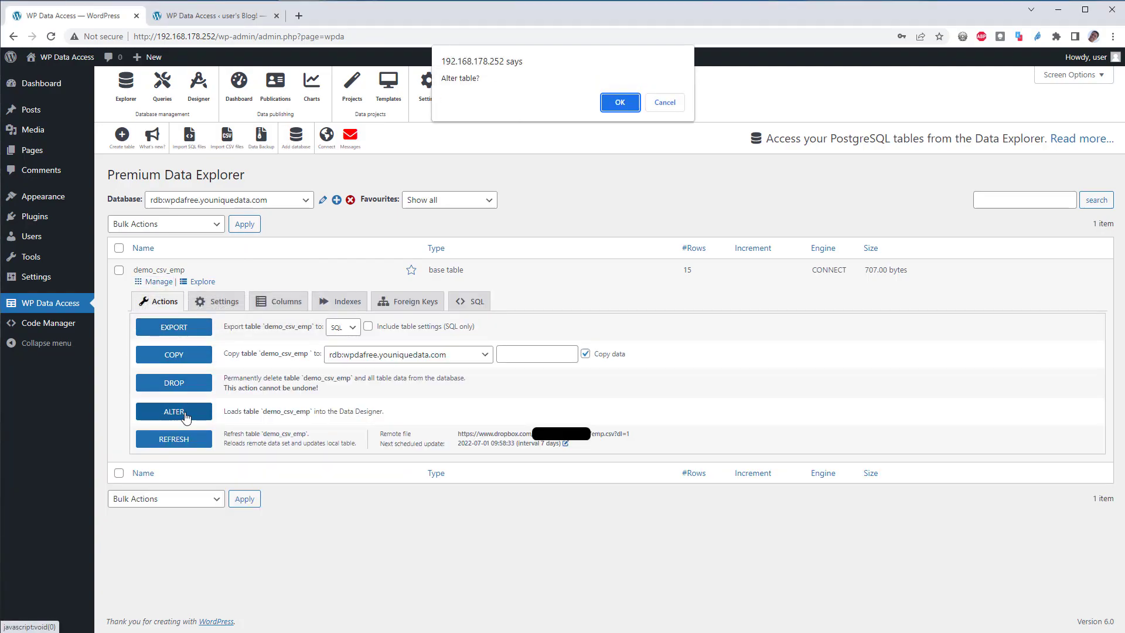
pyautogui.click(616, 103)
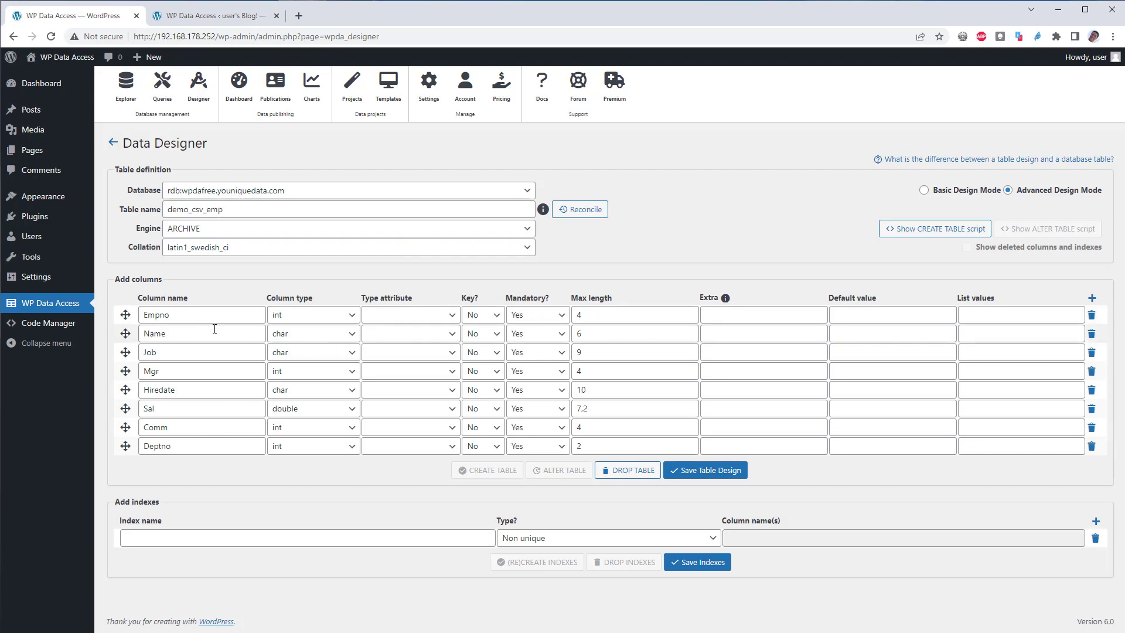
# Step: Widen the Name column to max length 100, save the table design, and alter the table
pyautogui.click(595, 334)
pyautogui.press('BackSpace')
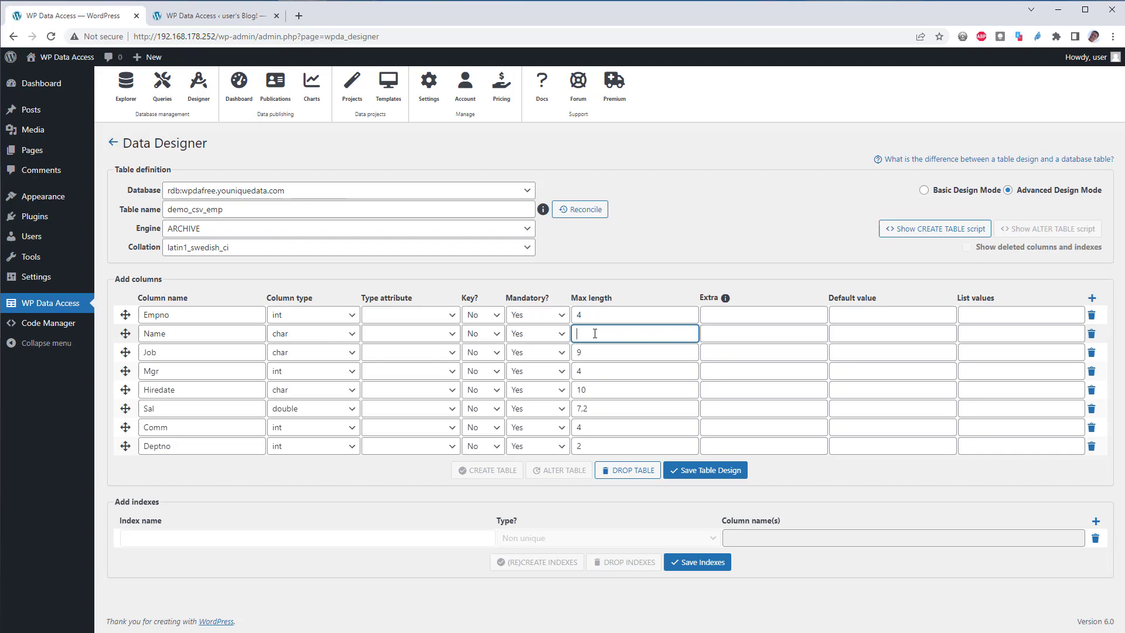
pyautogui.write('10')
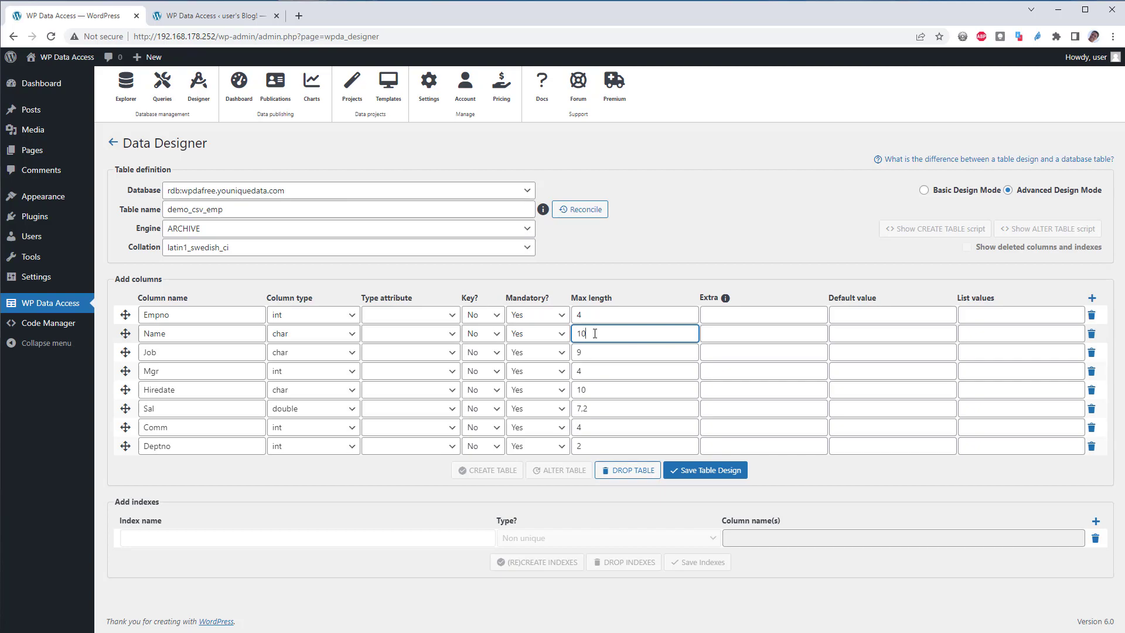
pyautogui.write('0')
pyautogui.click(706, 474)
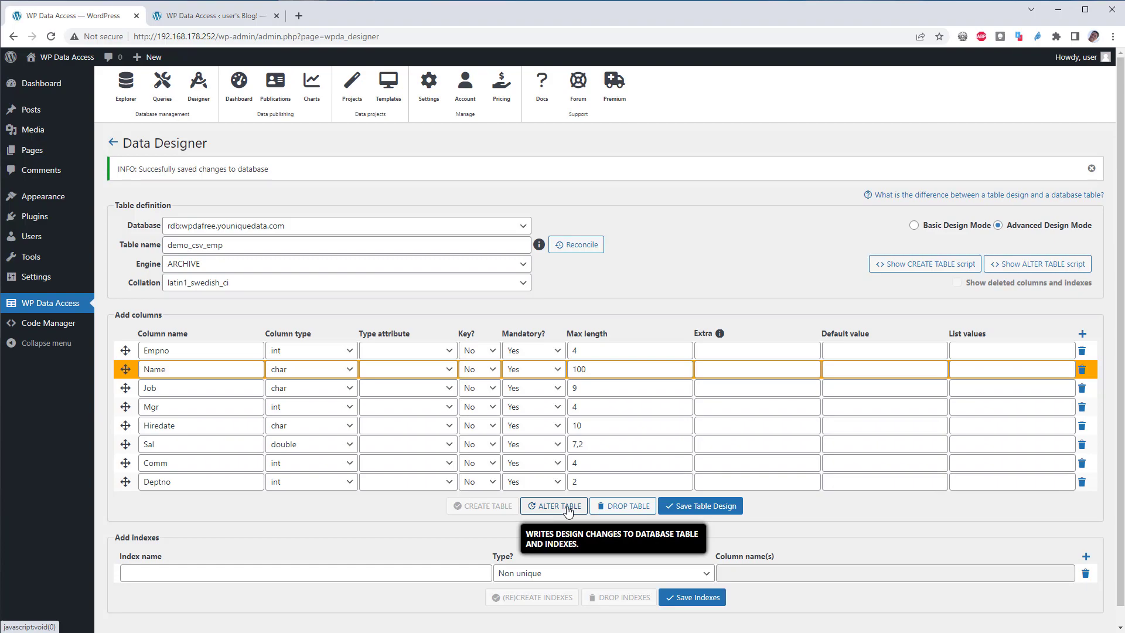
pyautogui.click(567, 511)
pyautogui.click(615, 122)
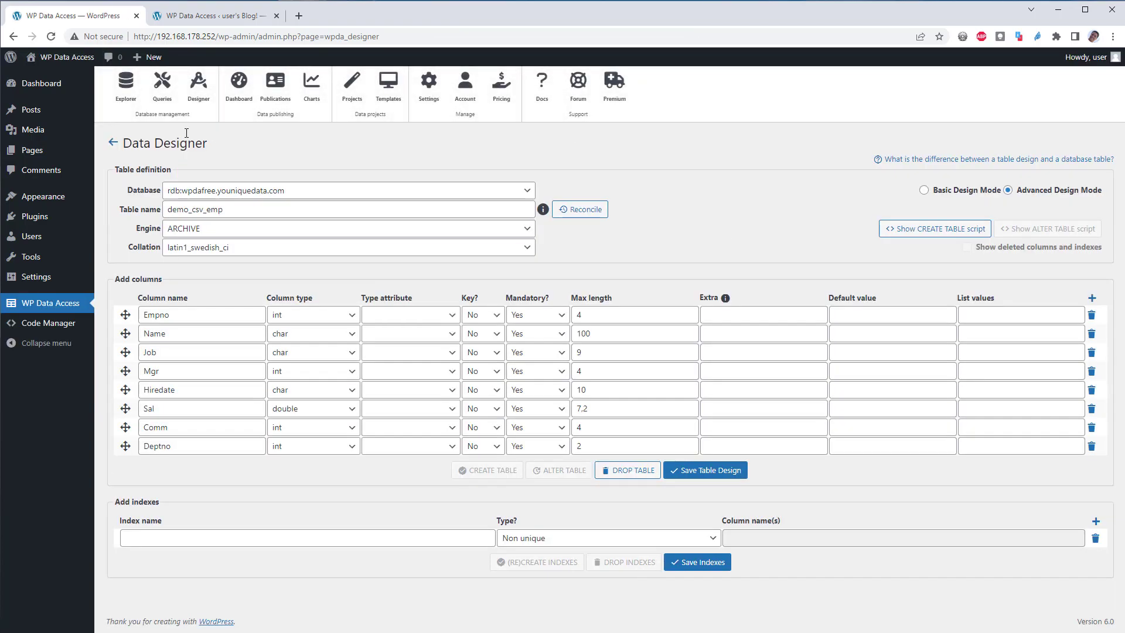
# Step: In the rdb:wpdafree.youniquedata.com database, check that demo_csv_emp's Name column is now char(100)
pyautogui.click(125, 82)
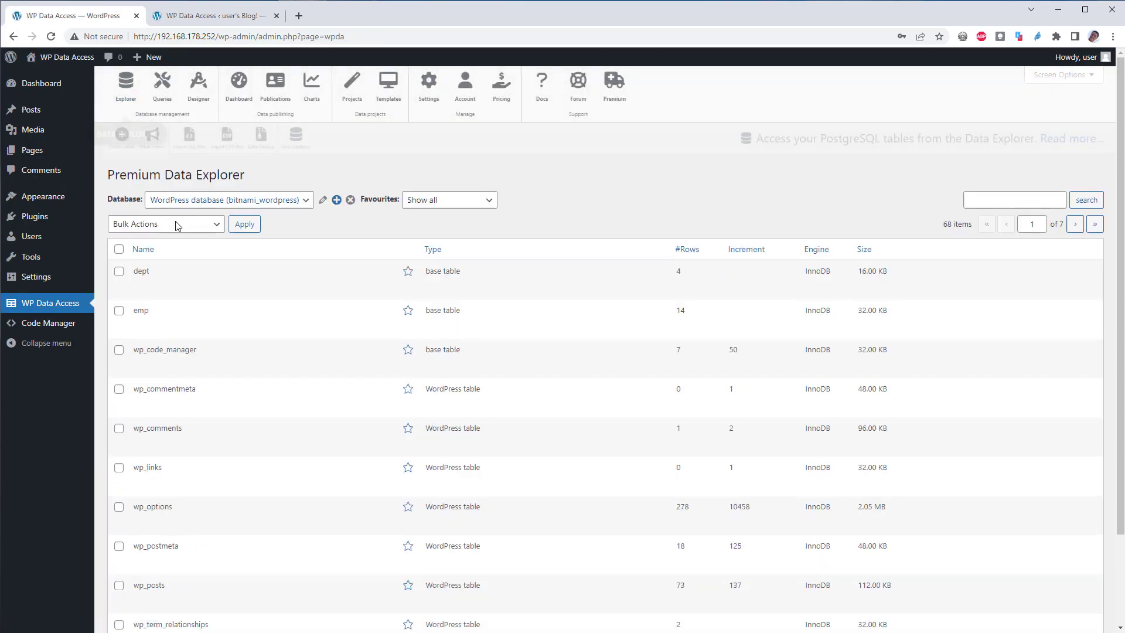
pyautogui.click(234, 199)
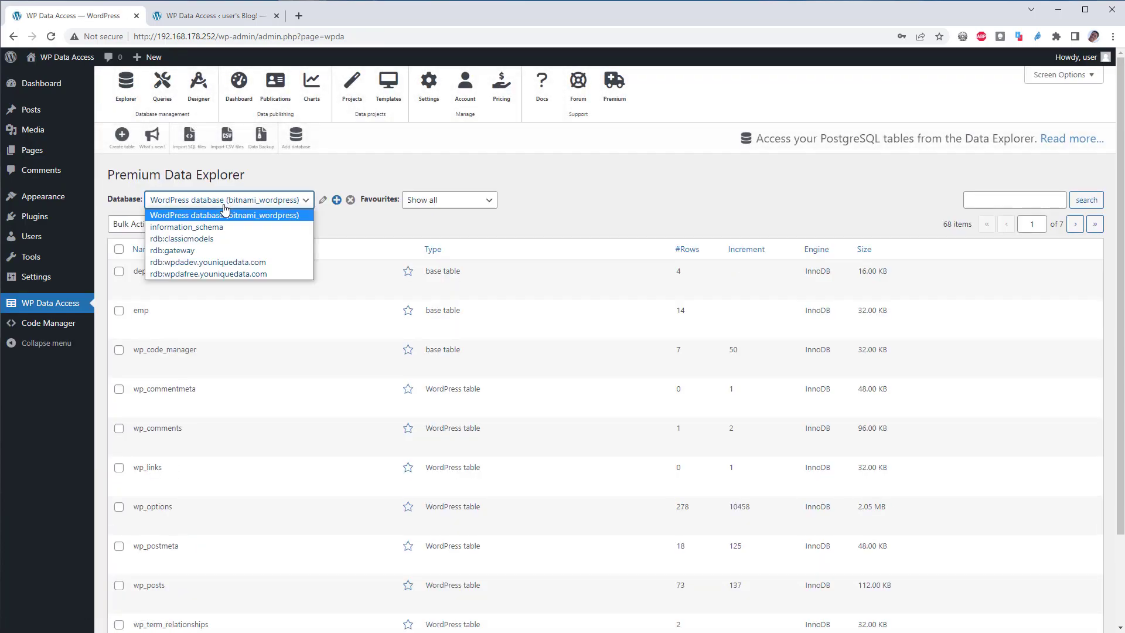
pyautogui.click(238, 274)
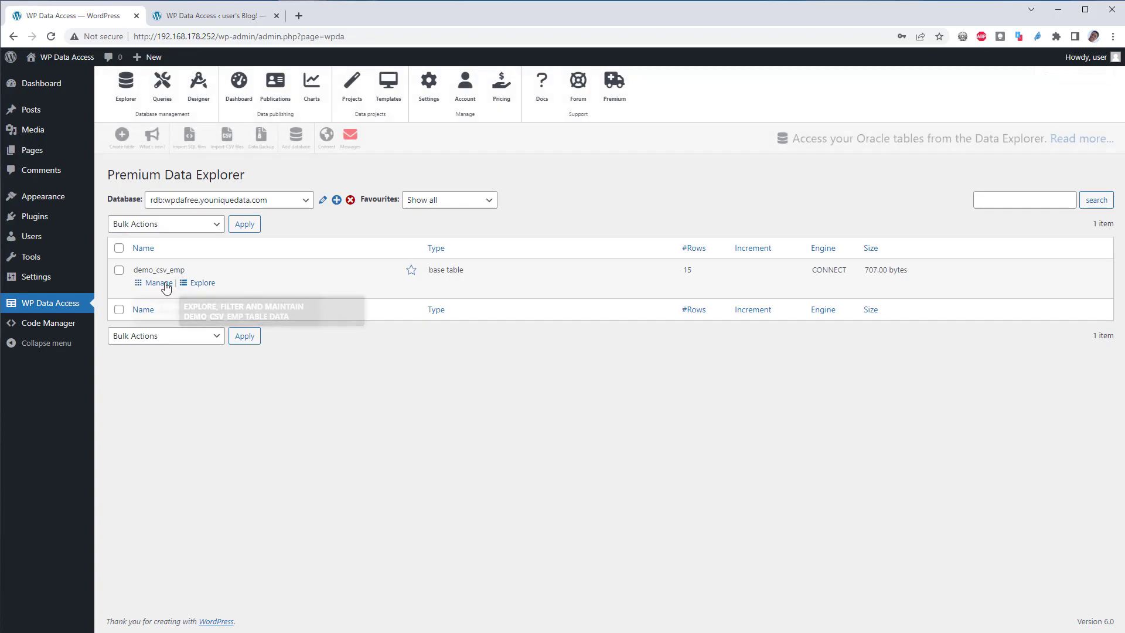
pyautogui.click(166, 284)
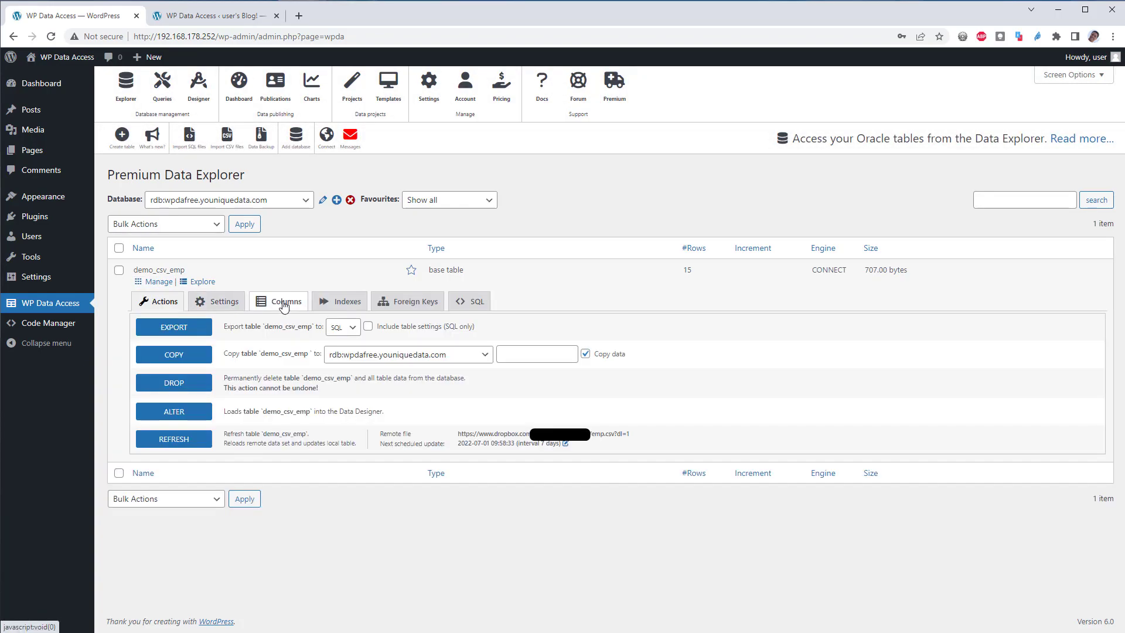
pyautogui.click(283, 302)
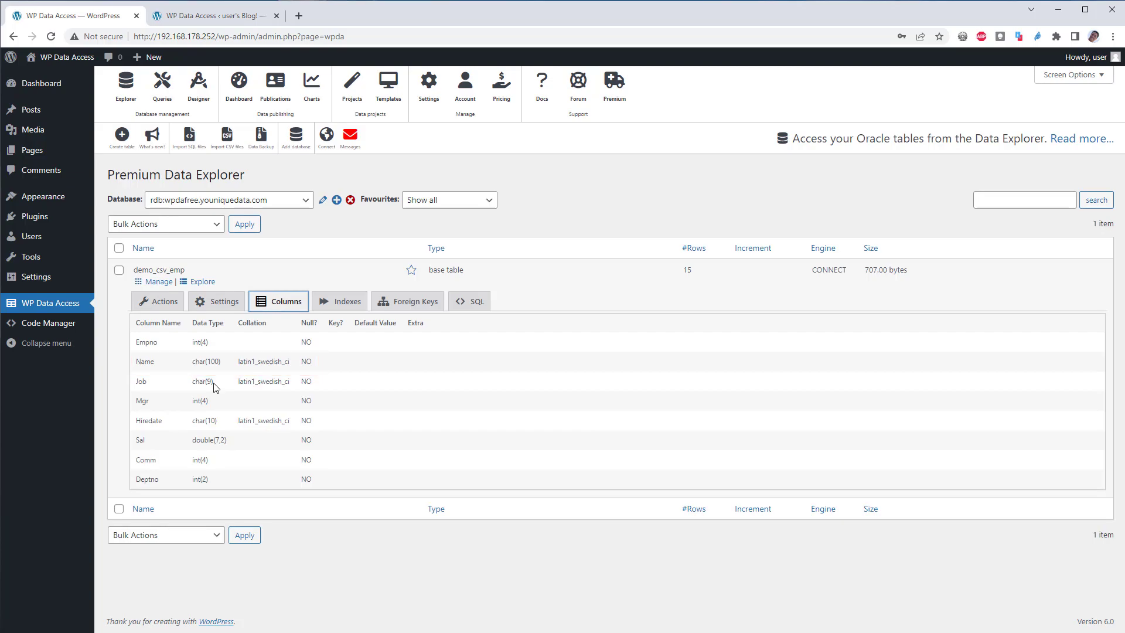
pyautogui.click(166, 303)
# Step: Refresh demo_csv_emp from the remote CSV to 711 bytes and review the message log
pyautogui.click(180, 448)
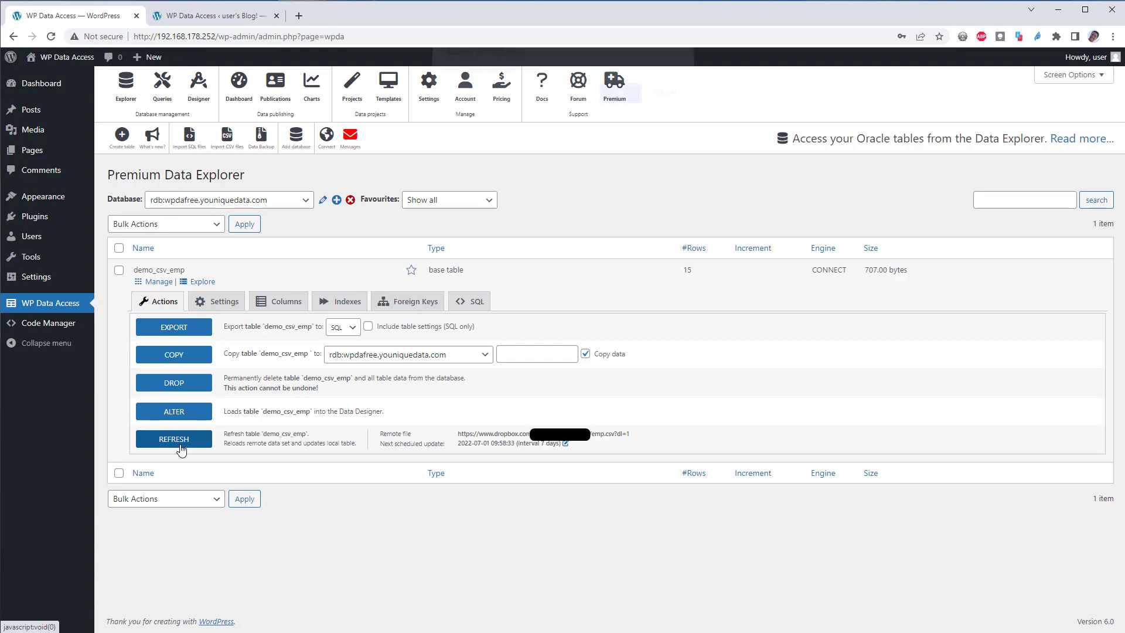
pyautogui.click(618, 100)
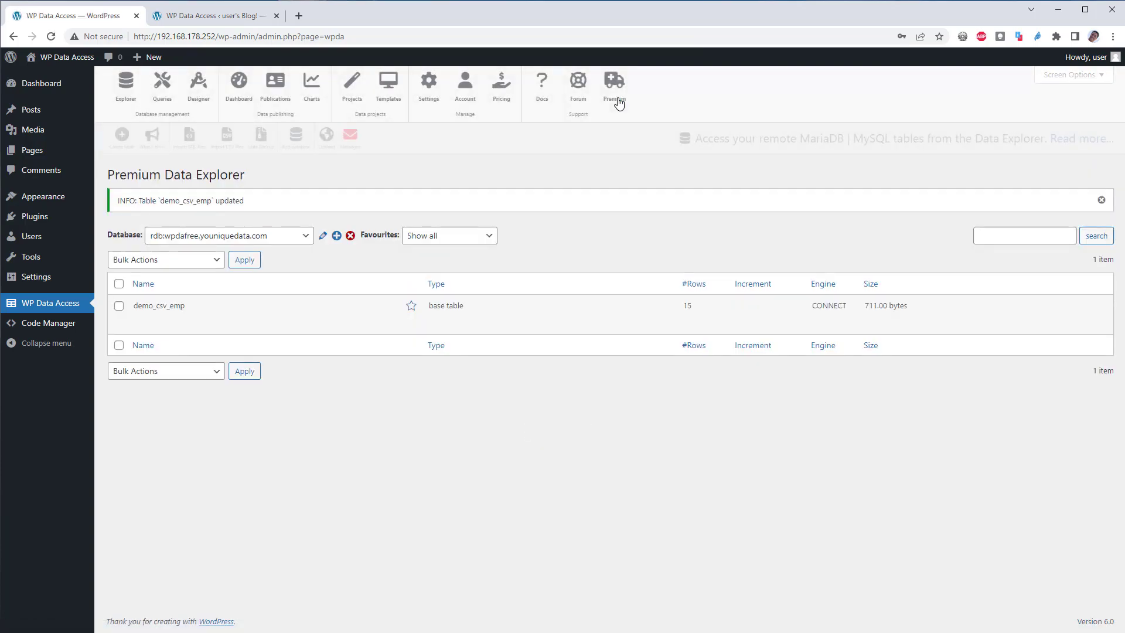
pyautogui.click(357, 140)
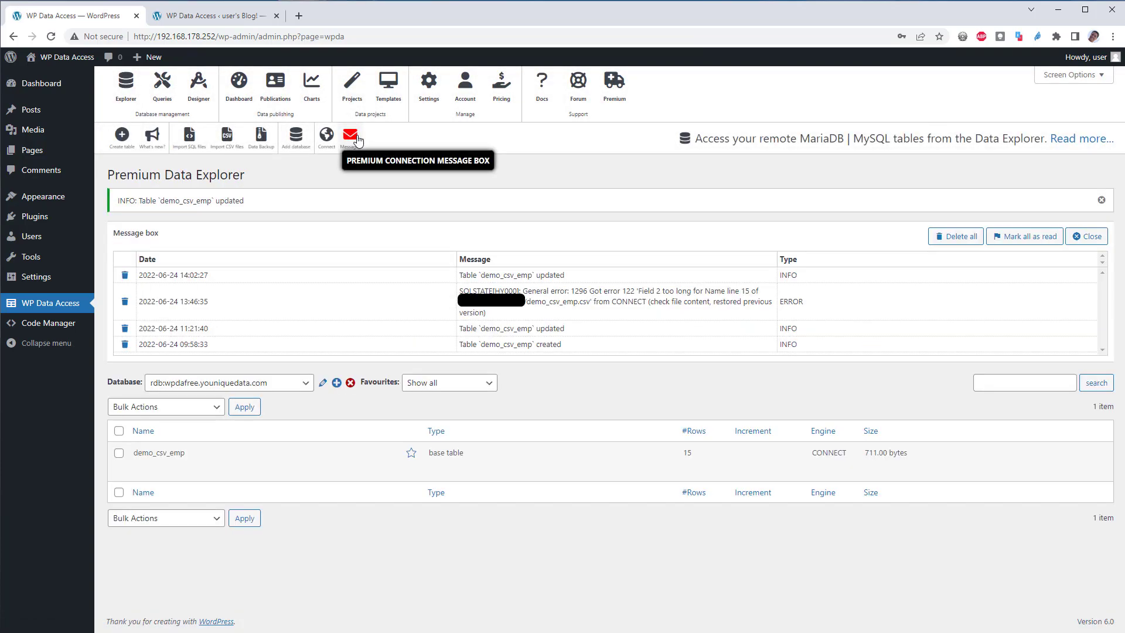